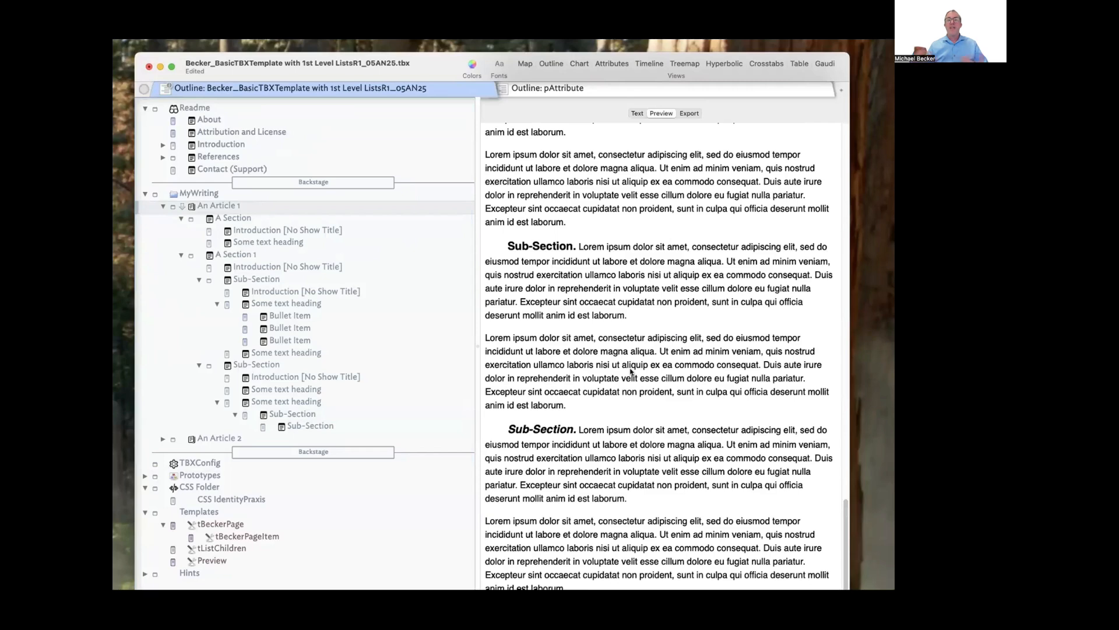
Examine the rendered preview of An Article 1, from its title and sections down to the nested sub-section headings
{"action": "left_click", "coordinate": [637, 113]}
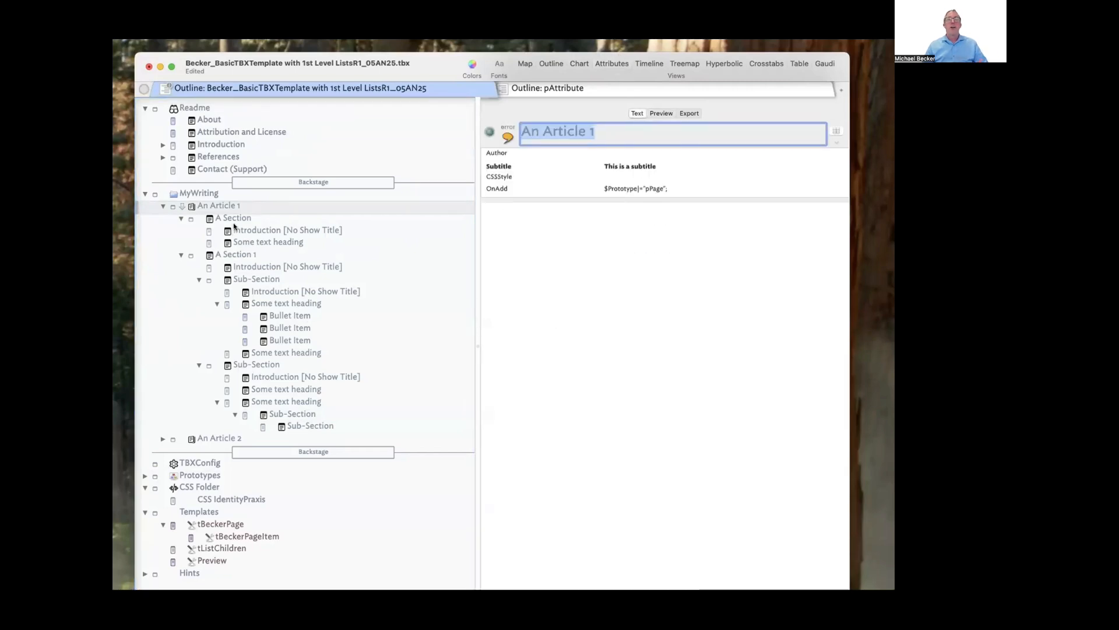
{"action": "left_click", "coordinate": [661, 113]}
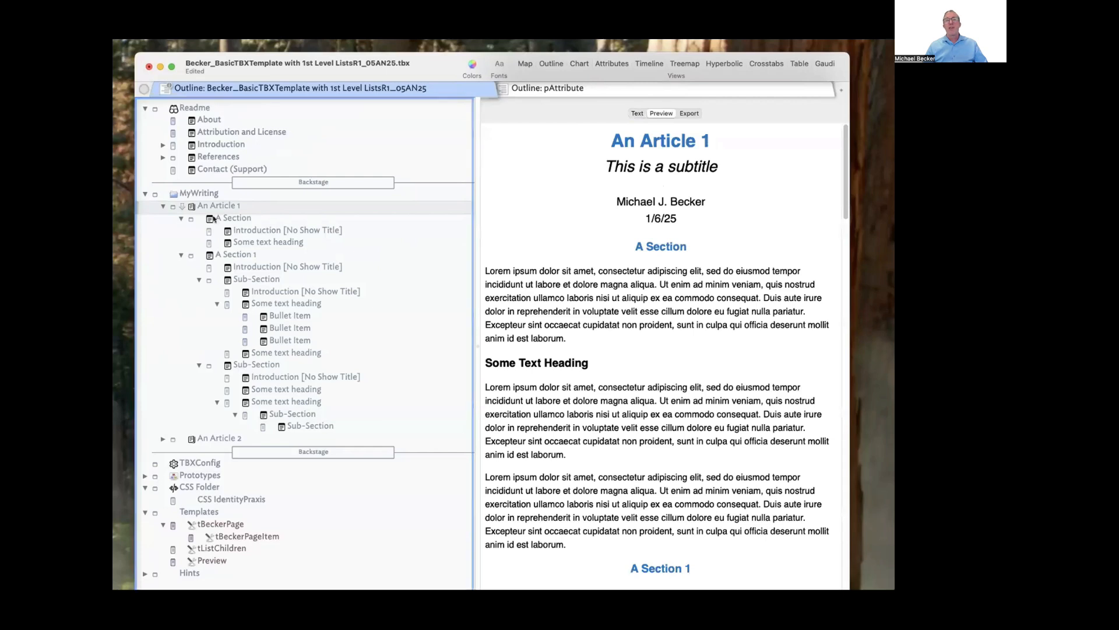
{"action": "triple_click", "coordinate": [629, 148]}
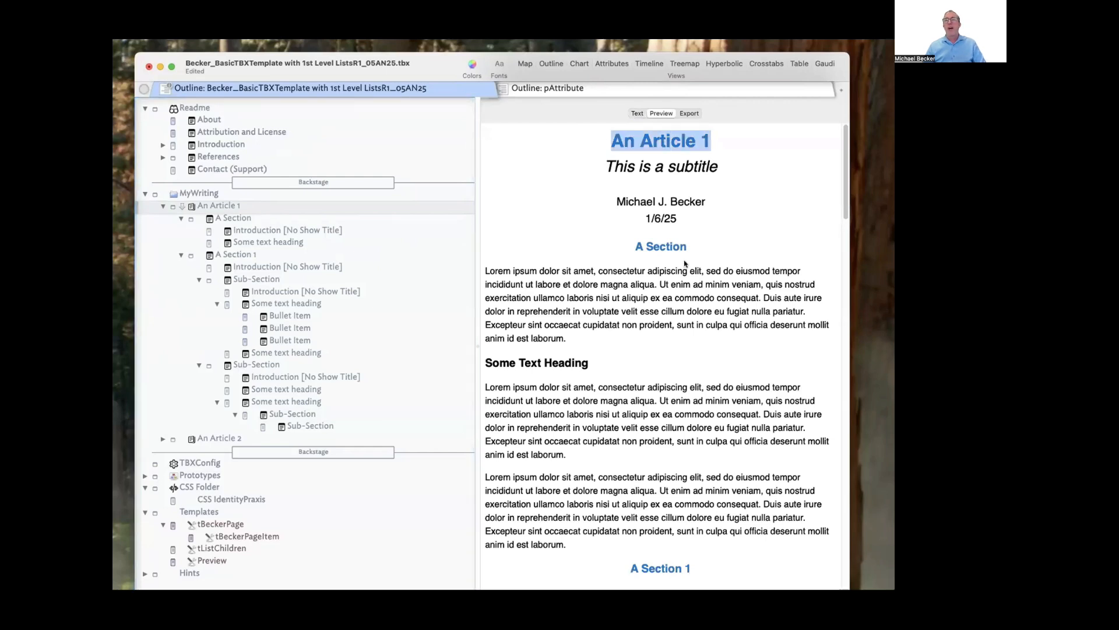
{"action": "double_click", "coordinate": [640, 246]}
{"action": "left_click_drag", "start_coordinate": [649, 242], "coordinate": [689, 387]}
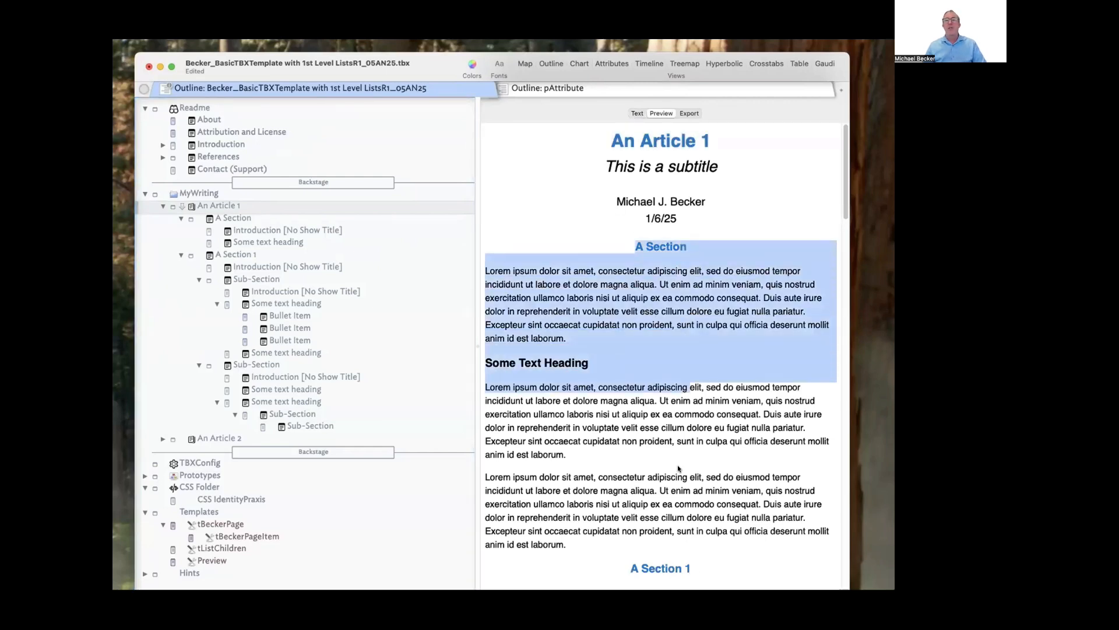
{"action": "scroll", "coordinate": [696, 562], "scroll_direction": "down", "scroll_amount": 1}
{"action": "scroll", "coordinate": [678, 461], "scroll_direction": "down", "scroll_amount": 10}
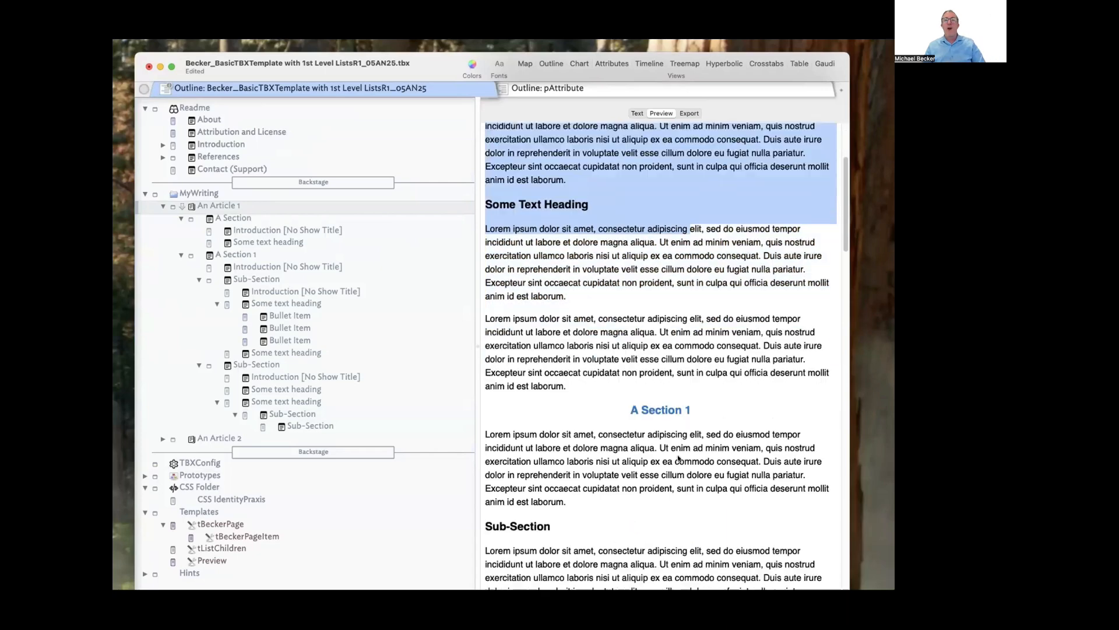
{"action": "scroll", "coordinate": [678, 451], "scroll_direction": "down", "scroll_amount": 3}
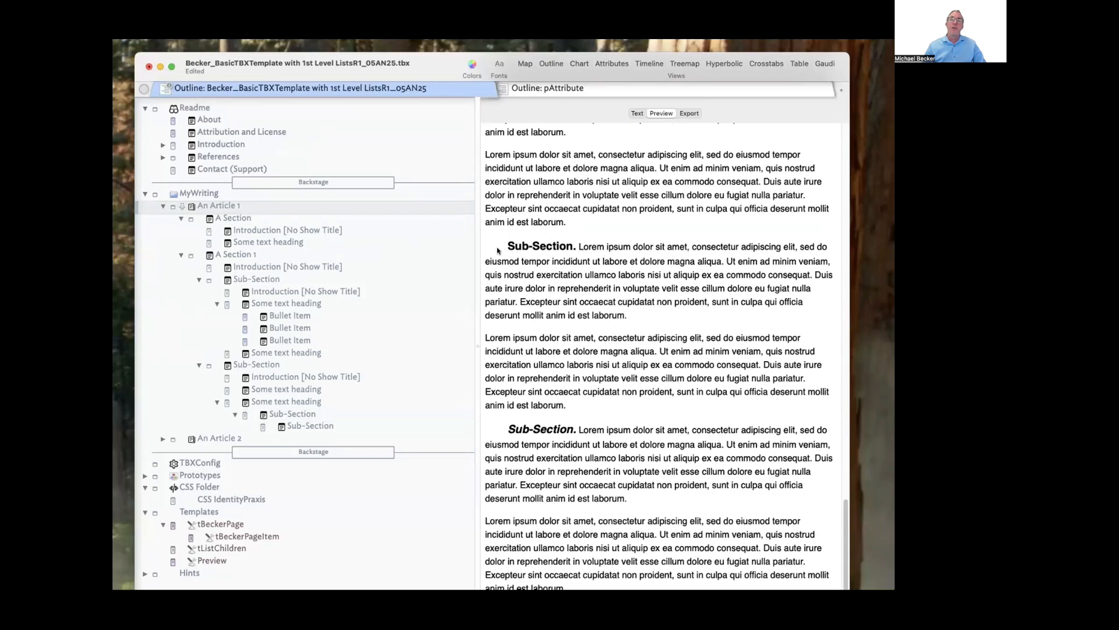
{"action": "left_click_drag", "start_coordinate": [498, 250], "coordinate": [560, 249]}
{"action": "left_click", "coordinate": [550, 458]}
{"action": "scroll", "coordinate": [574, 429], "scroll_direction": "up", "scroll_amount": 20}
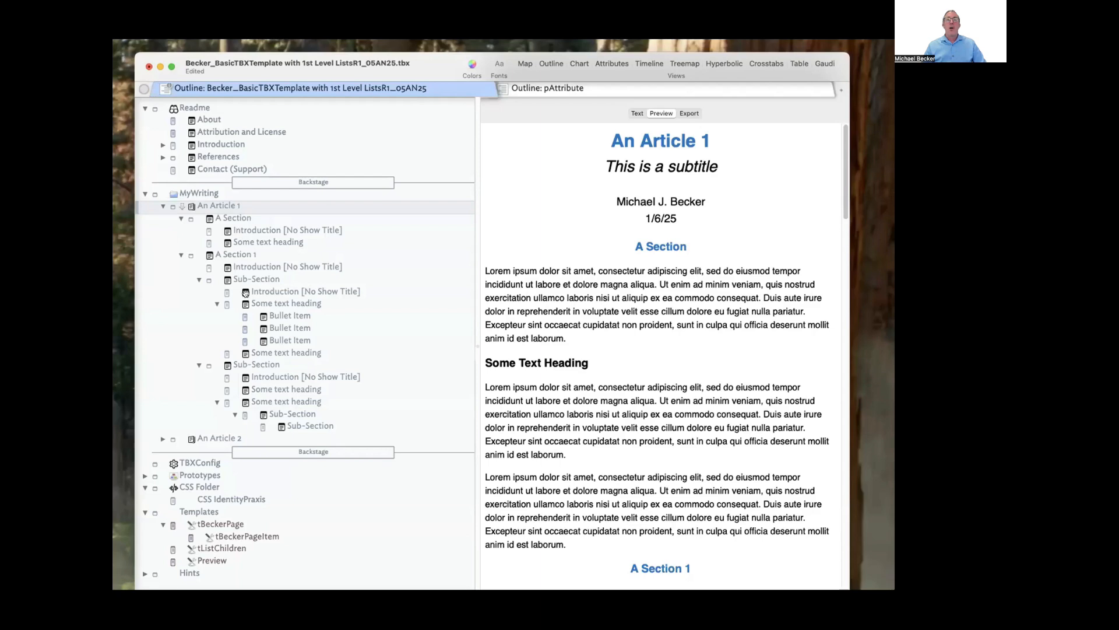
Inspect the attributes of the first Some text heading note with bullet items and its parent Sub-Section, and preview that Sub-Section
{"action": "left_click", "coordinate": [637, 113]}
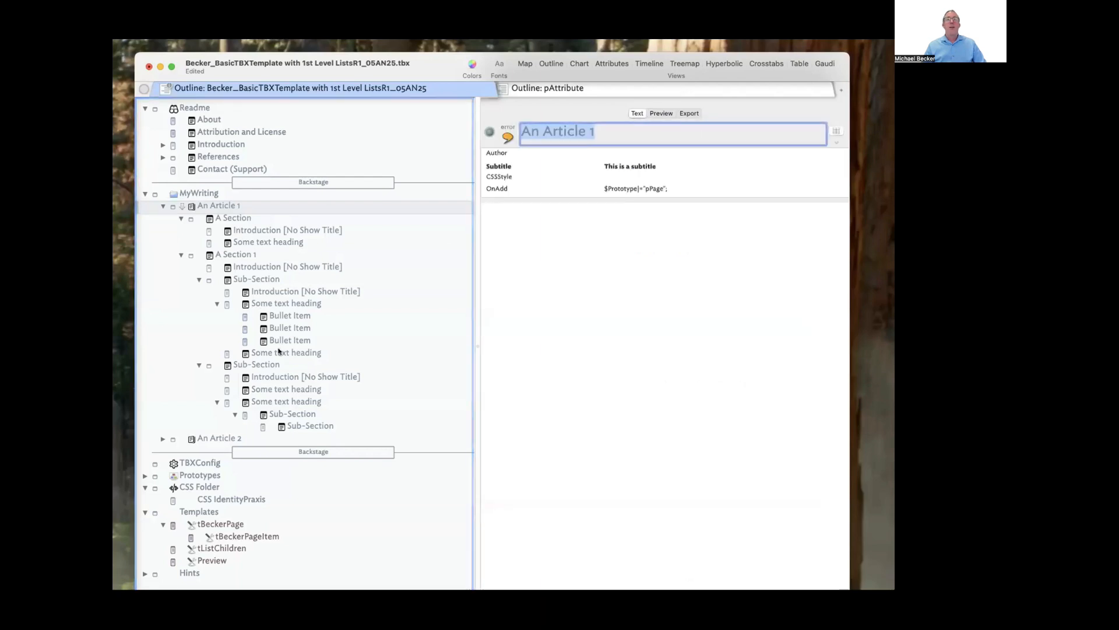
{"action": "left_click", "coordinate": [288, 304]}
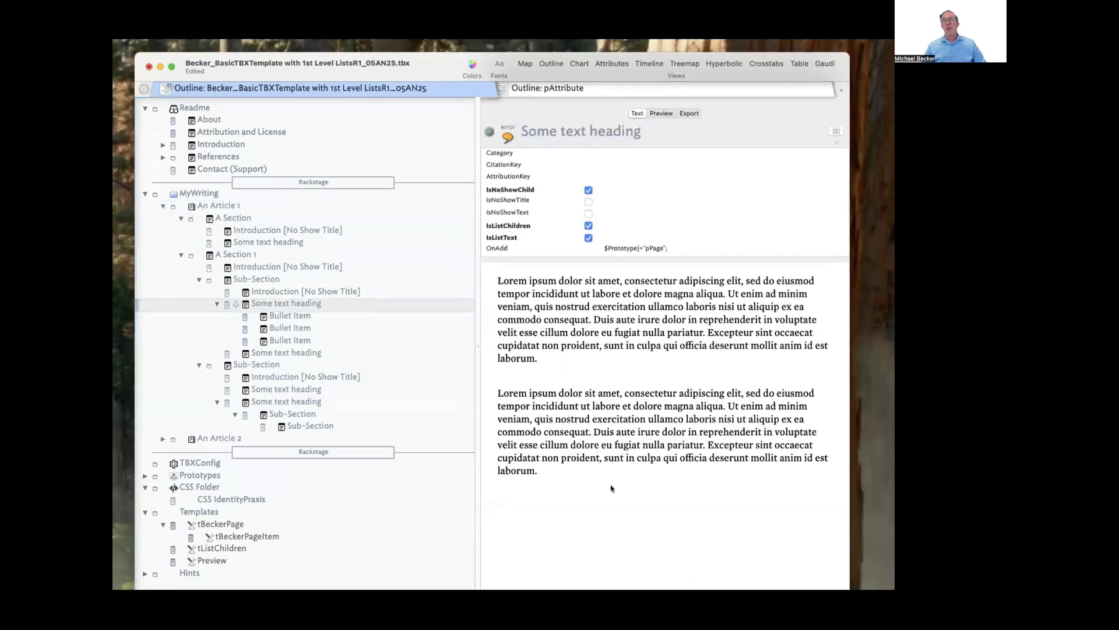
{"action": "left_click", "coordinate": [235, 278]}
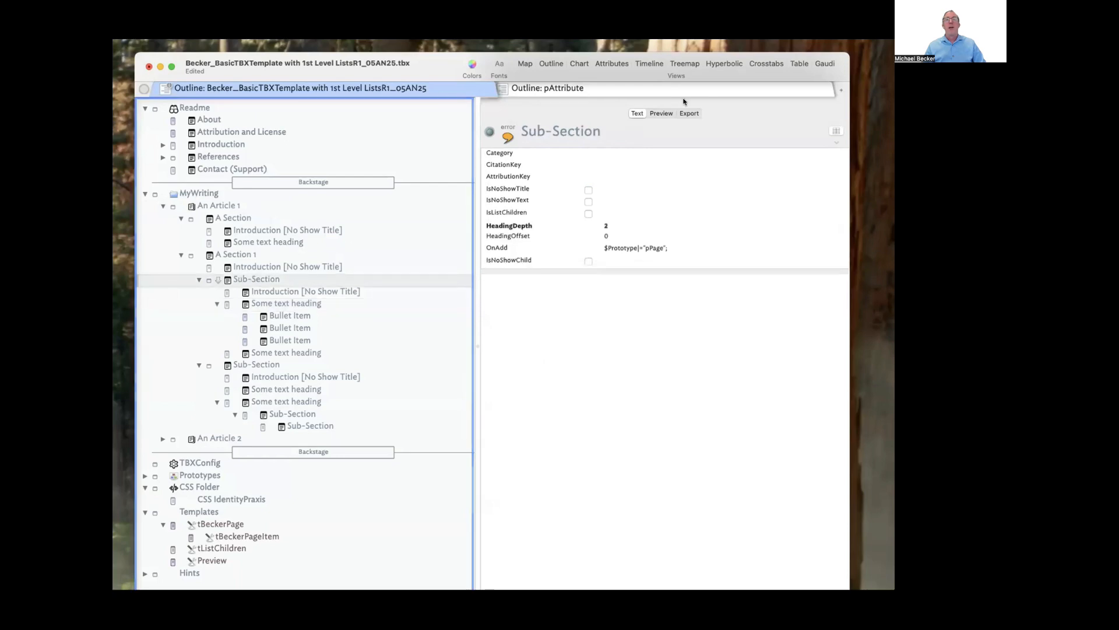
{"action": "left_click", "coordinate": [661, 113]}
{"action": "triple_click", "coordinate": [611, 146]}
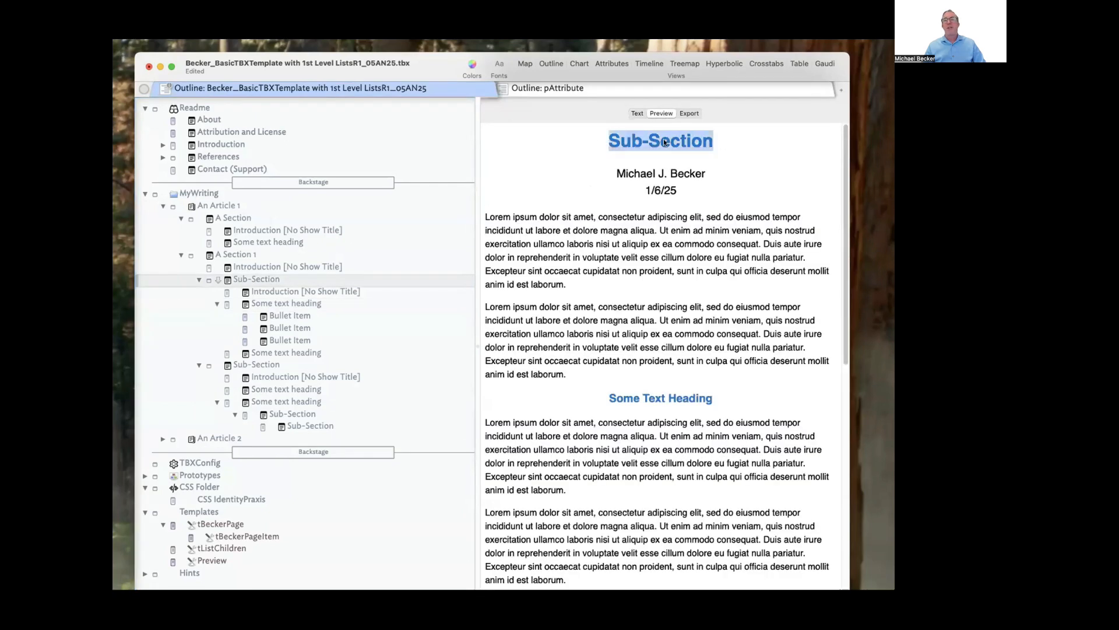
Compare the previews of the notes under A Section 1 and examine the bullet list in the first Sub-Section
{"action": "left_click", "coordinate": [264, 267]}
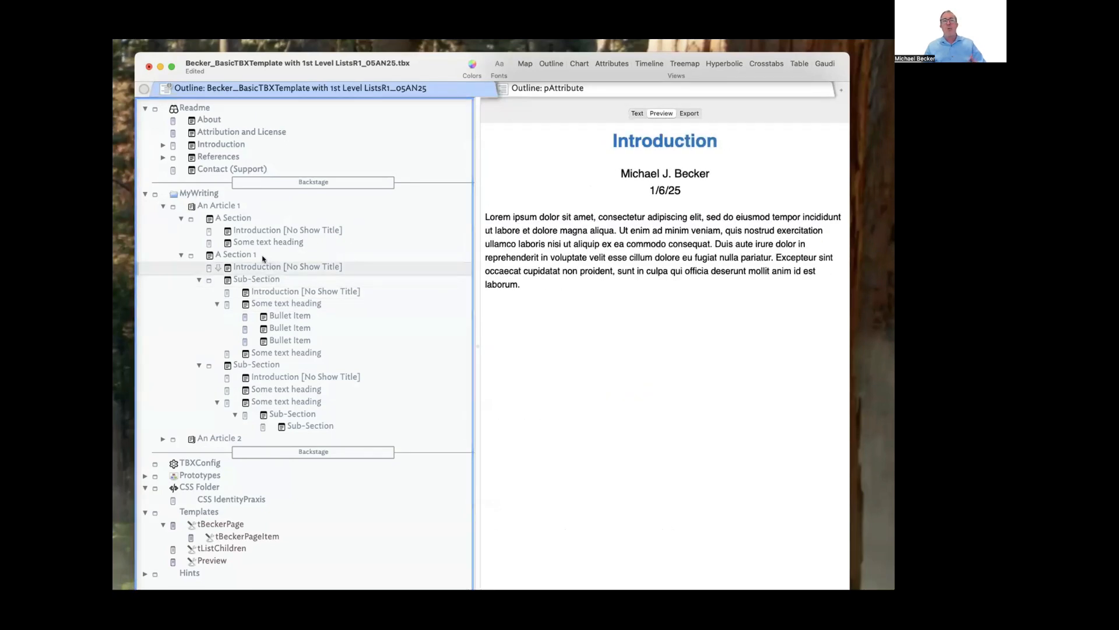
{"action": "left_click", "coordinate": [239, 254]}
{"action": "left_click", "coordinate": [298, 281]}
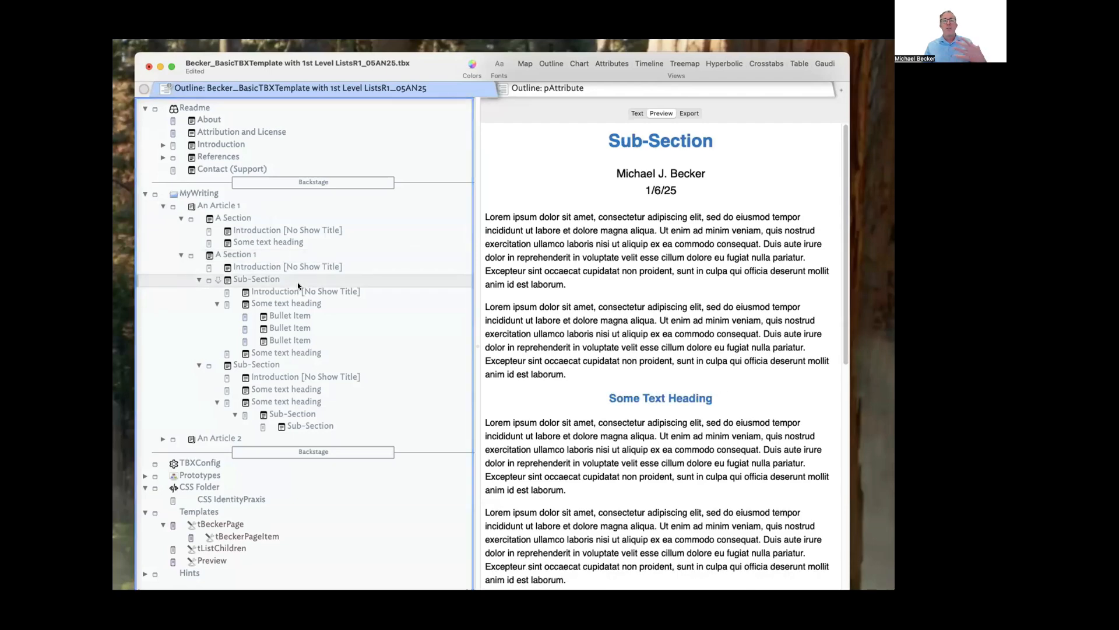
{"action": "left_click", "coordinate": [297, 290]}
{"action": "left_click", "coordinate": [298, 303]}
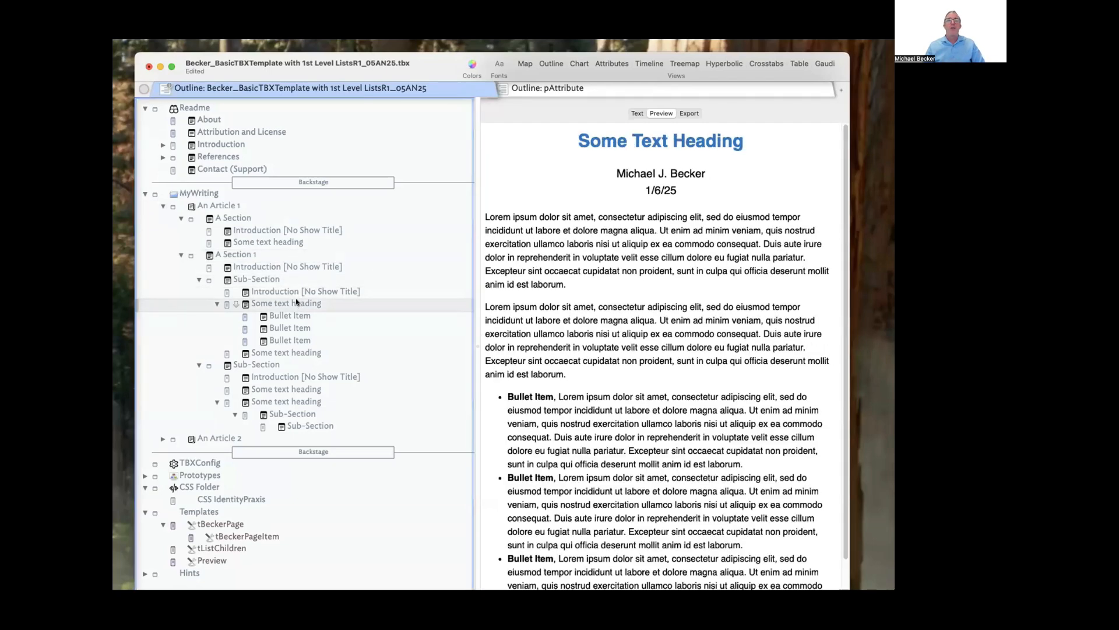
{"action": "left_click", "coordinate": [289, 291]}
{"action": "left_click", "coordinate": [278, 281]}
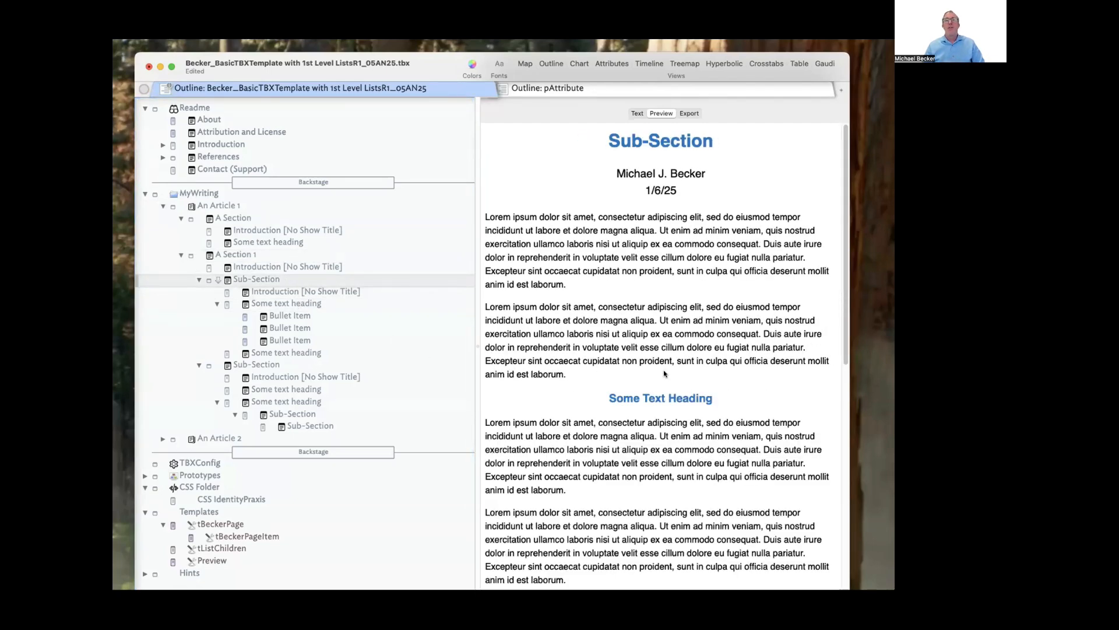
{"action": "scroll", "coordinate": [665, 374], "scroll_direction": "down", "scroll_amount": 5}
{"action": "left_click_drag", "start_coordinate": [527, 152], "coordinate": [615, 344]}
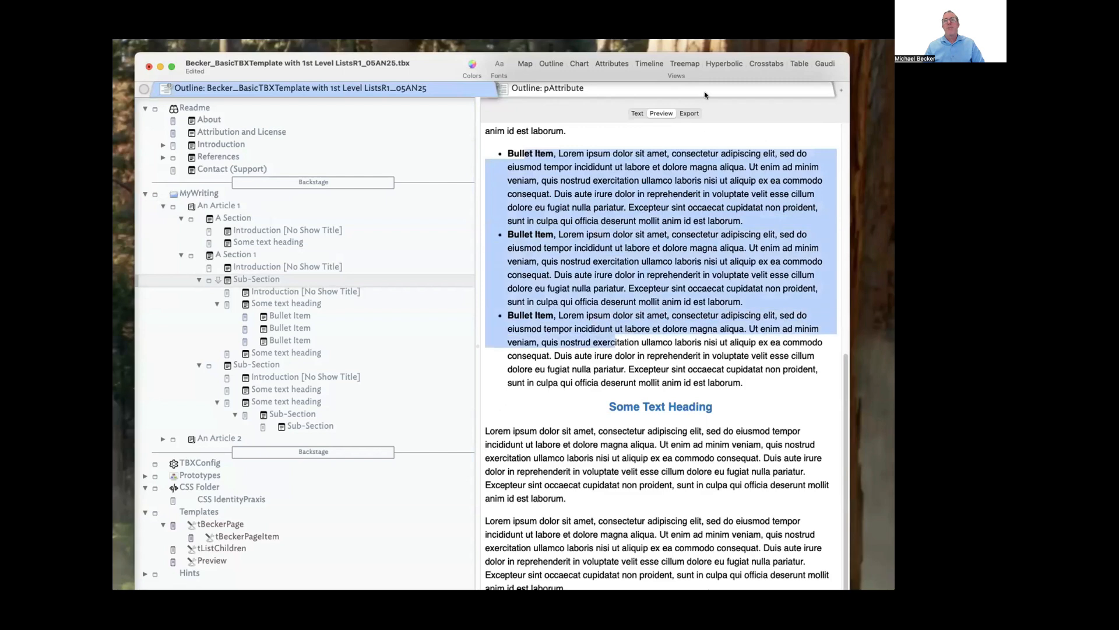
Turn off IsListText, IsListChildren and IsNoShowChild for the Some text heading note that contains the bullet items
{"action": "left_click", "coordinate": [638, 113]}
{"action": "left_click", "coordinate": [280, 303]}
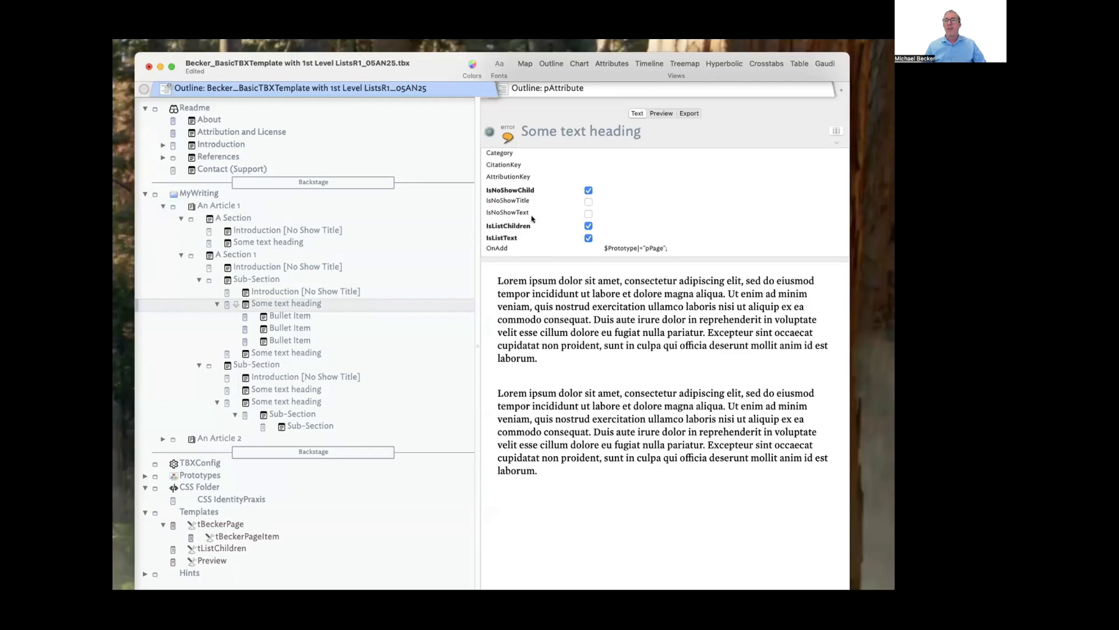
{"action": "left_click", "coordinate": [588, 238]}
{"action": "left_click", "coordinate": [588, 225]}
{"action": "left_click", "coordinate": [588, 190]}
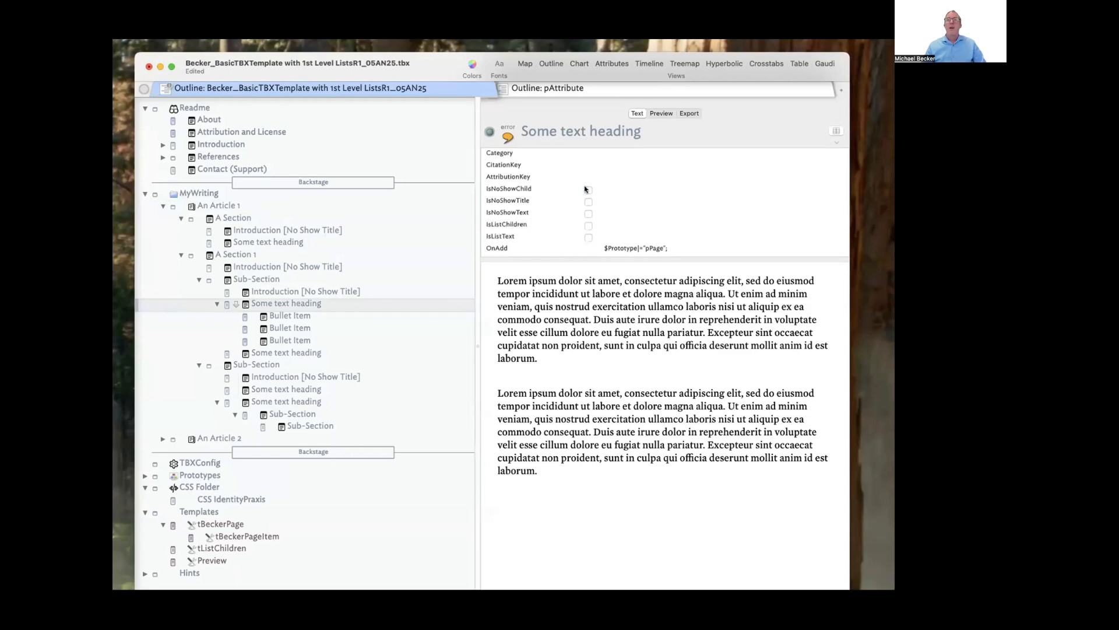
Preview the first Sub-Section to check how its bullet items are rendered
{"action": "left_click", "coordinate": [258, 279]}
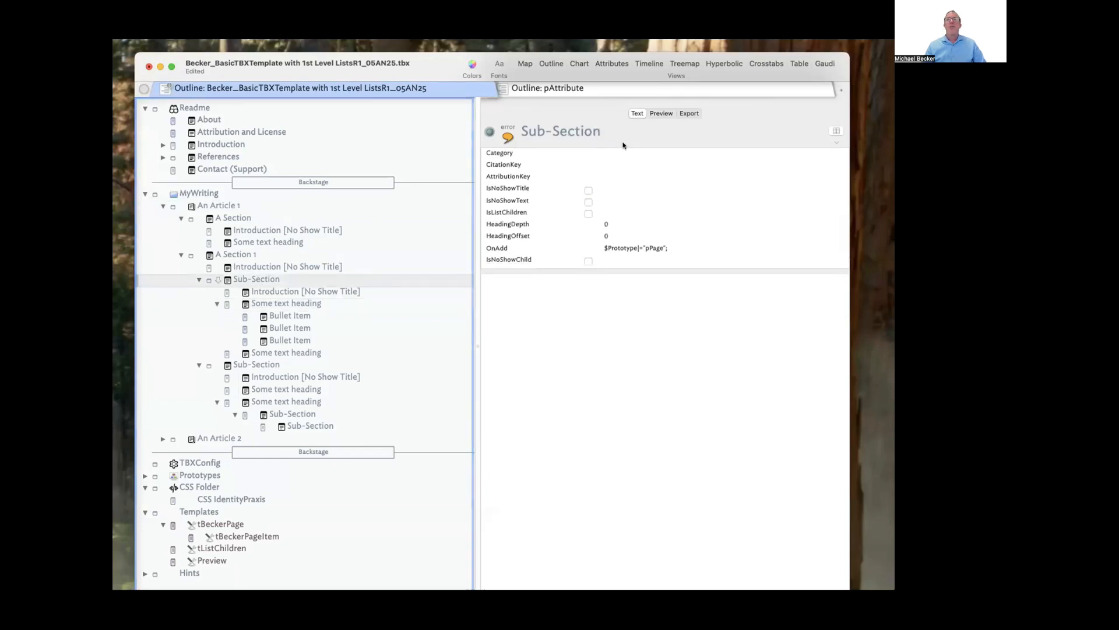
{"action": "left_click", "coordinate": [661, 113]}
{"action": "scroll", "coordinate": [666, 407], "scroll_direction": "down", "scroll_amount": 10}
{"action": "scroll", "coordinate": [542, 248], "scroll_direction": "up", "scroll_amount": 5}
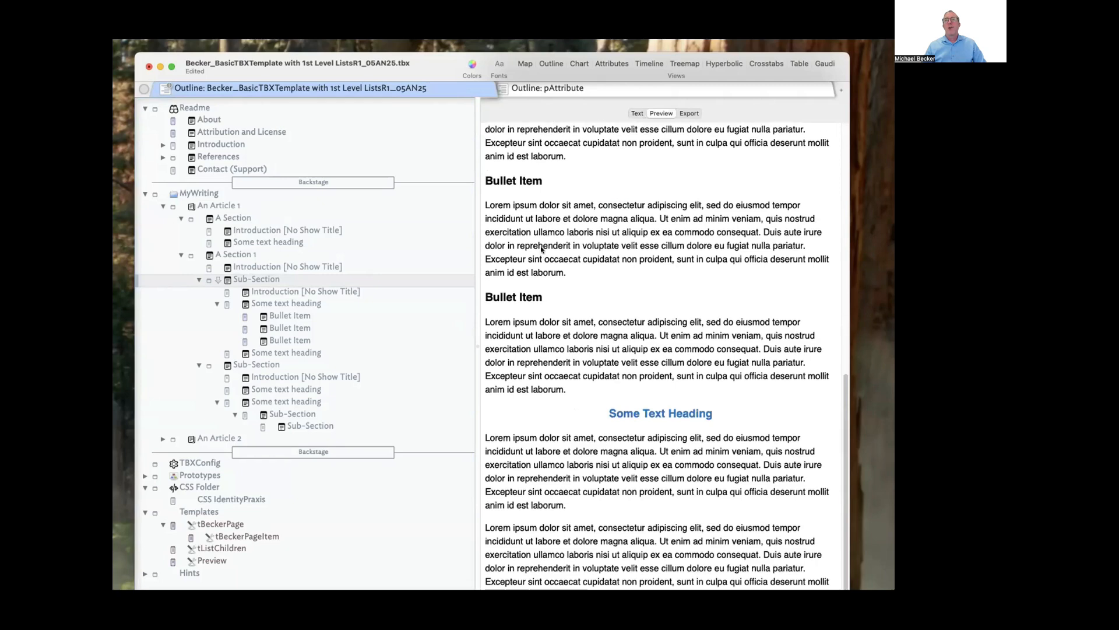
{"action": "left_click_drag", "start_coordinate": [532, 198], "coordinate": [568, 433]}
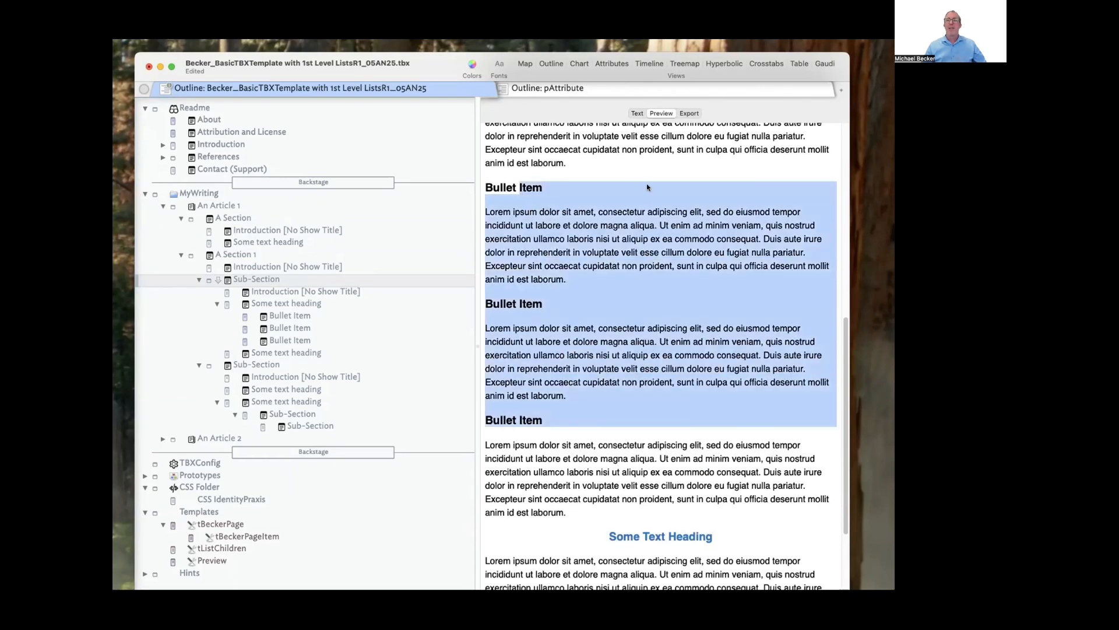
Enable IsNoShowChild, IsListChildren and IsListText for the Some text heading note that contains the bullet items
{"action": "left_click", "coordinate": [635, 113]}
{"action": "left_click", "coordinate": [287, 303]}
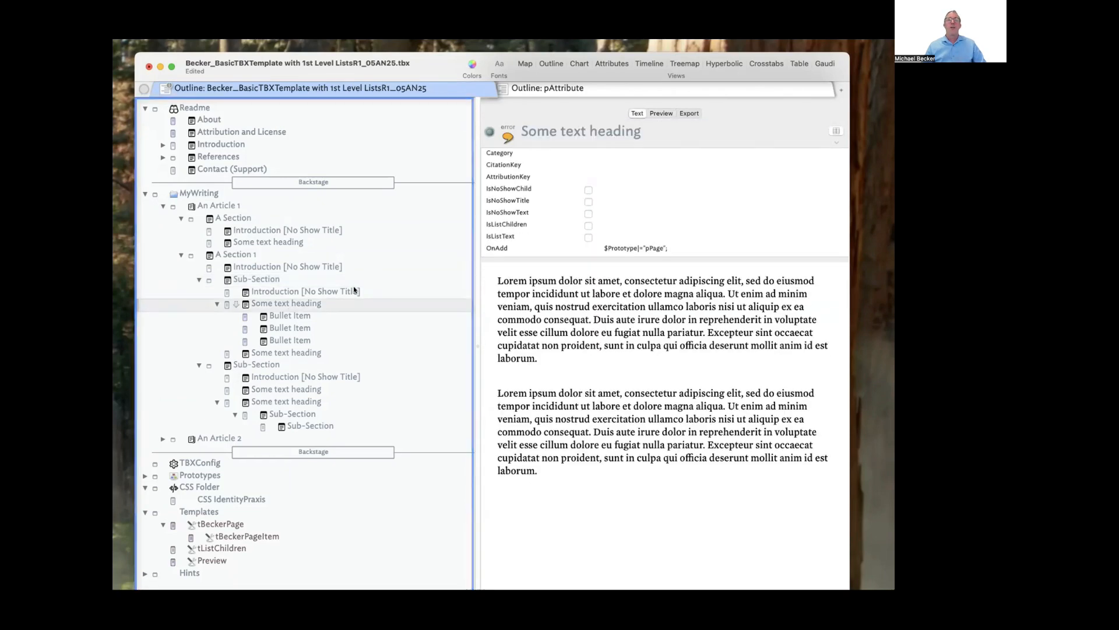
{"action": "left_click", "coordinate": [589, 190]}
{"action": "left_click", "coordinate": [588, 190]}
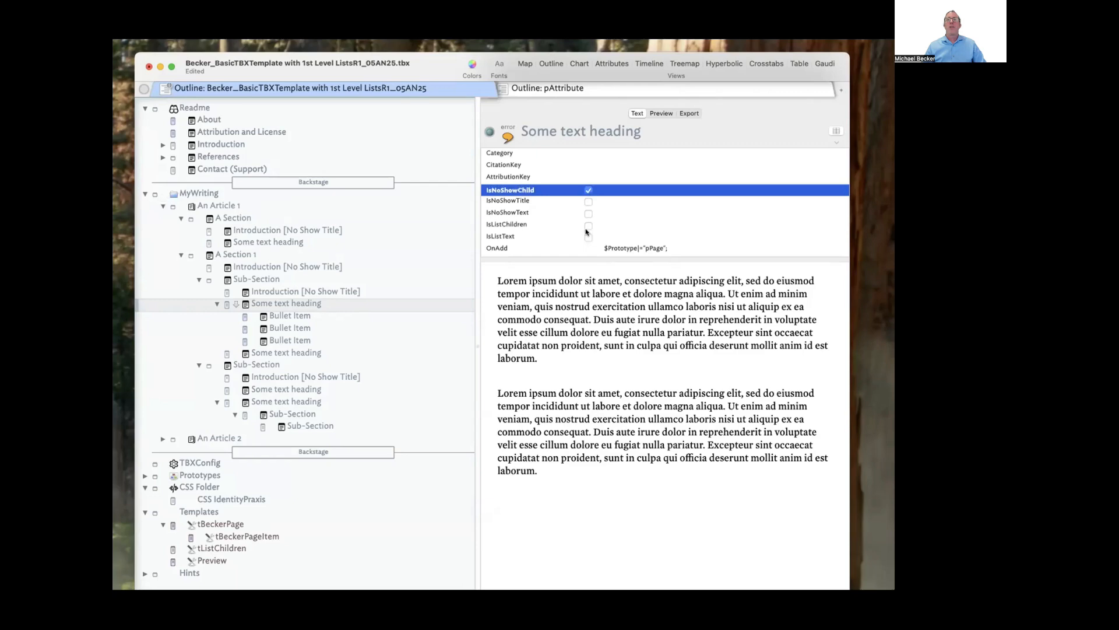
{"action": "left_click", "coordinate": [589, 226]}
{"action": "left_click", "coordinate": [588, 237]}
Preview the Some text heading note and check the formatting of its bullet items
{"action": "left_click", "coordinate": [660, 114]}
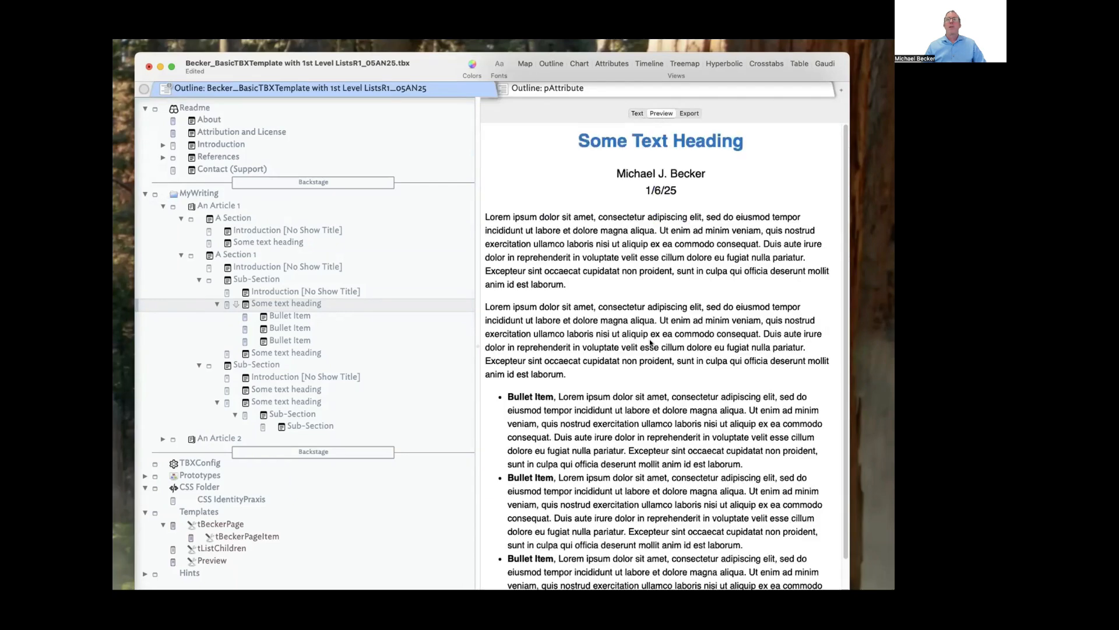
{"action": "scroll", "coordinate": [636, 362], "scroll_direction": "down", "scroll_amount": 1}
{"action": "left_click_drag", "start_coordinate": [533, 353], "coordinate": [613, 497]}
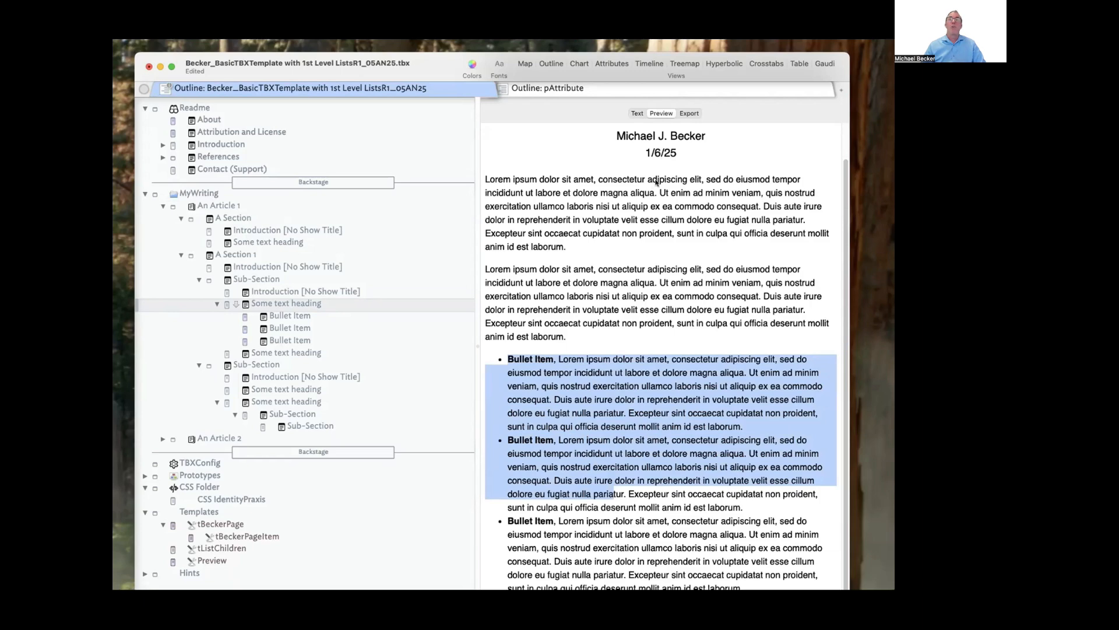
Examine the style rules in the CSS IdentityPraxis note of the CSS Folder
{"action": "left_click", "coordinate": [645, 114]}
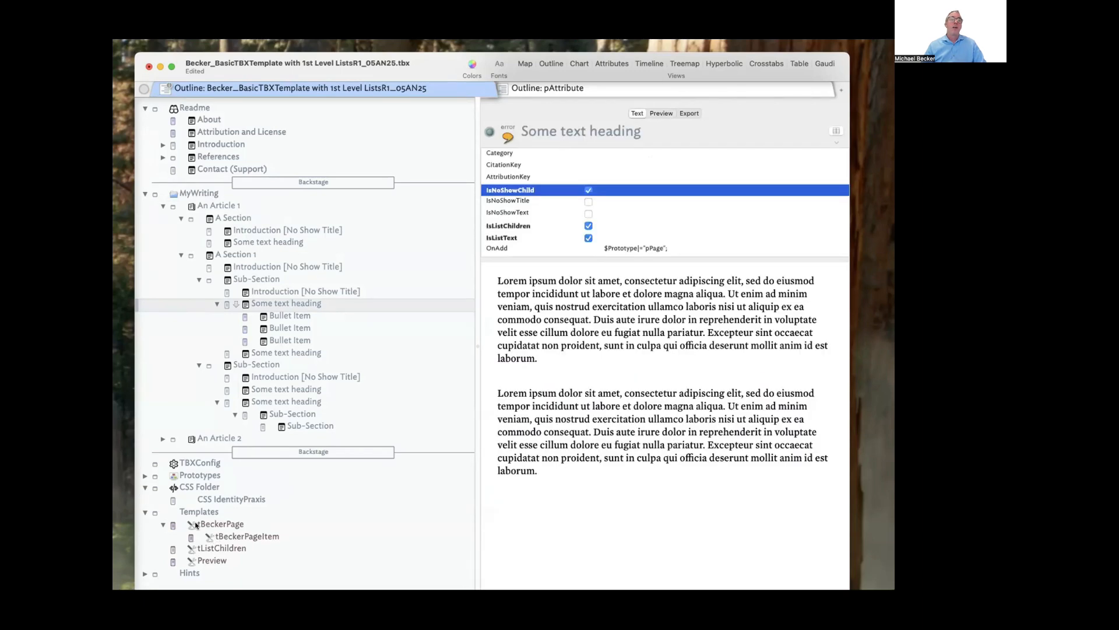
{"action": "left_click", "coordinate": [208, 508]}
{"action": "left_click", "coordinate": [257, 502]}
{"action": "scroll", "coordinate": [566, 413], "scroll_direction": "down", "scroll_amount": 5}
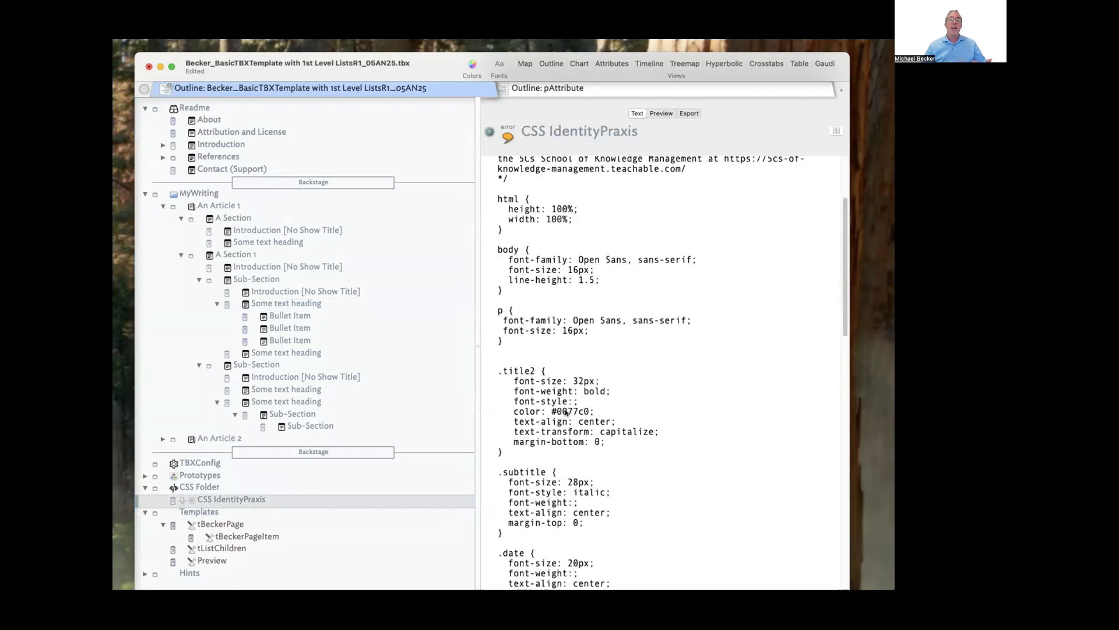
{"action": "scroll", "coordinate": [566, 413], "scroll_direction": "up", "scroll_amount": 1}
Review the code of the tBeckerPage and tListChildren templates and the notes in the Prototypes container
{"action": "left_click", "coordinate": [270, 526]}
{"action": "scroll", "coordinate": [555, 424], "scroll_direction": "down", "scroll_amount": 5}
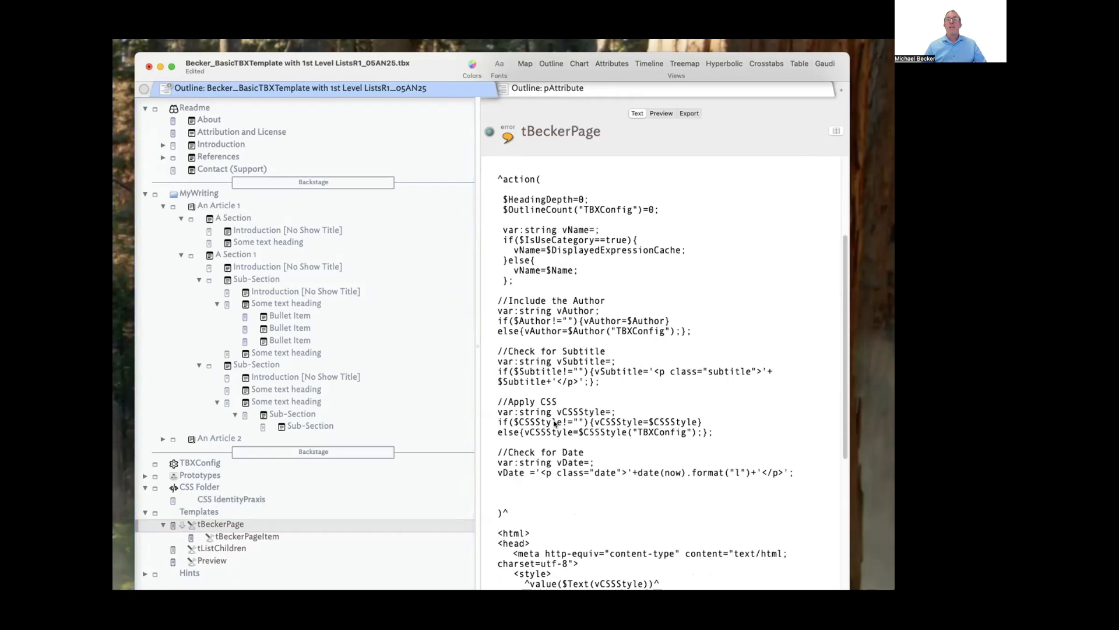
{"action": "scroll", "coordinate": [555, 424], "scroll_direction": "up", "scroll_amount": 2}
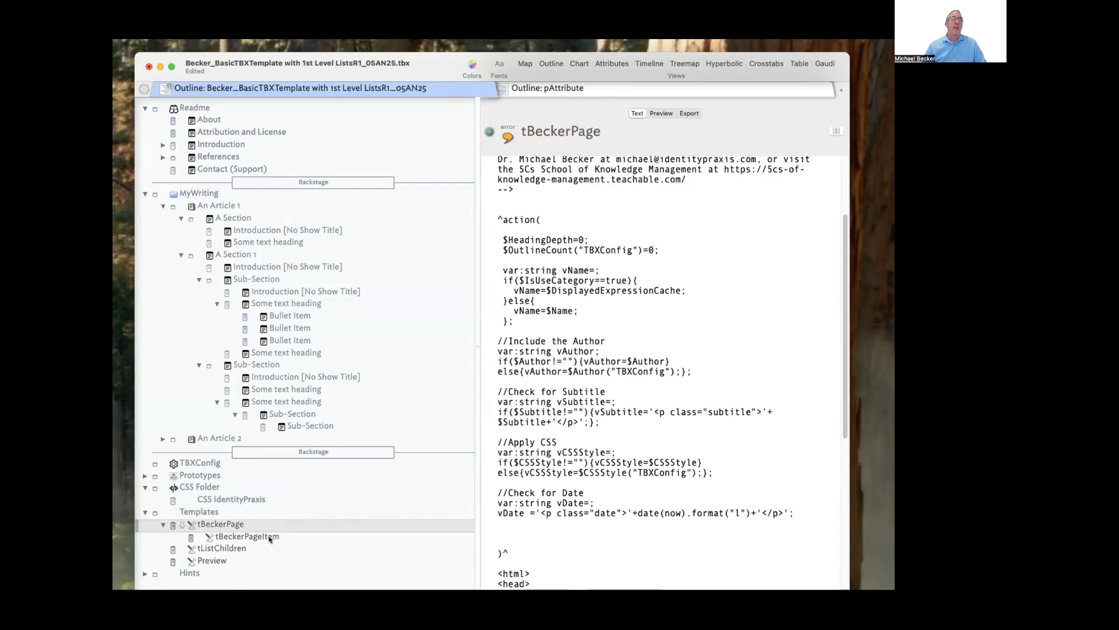
{"action": "left_click", "coordinate": [220, 549]}
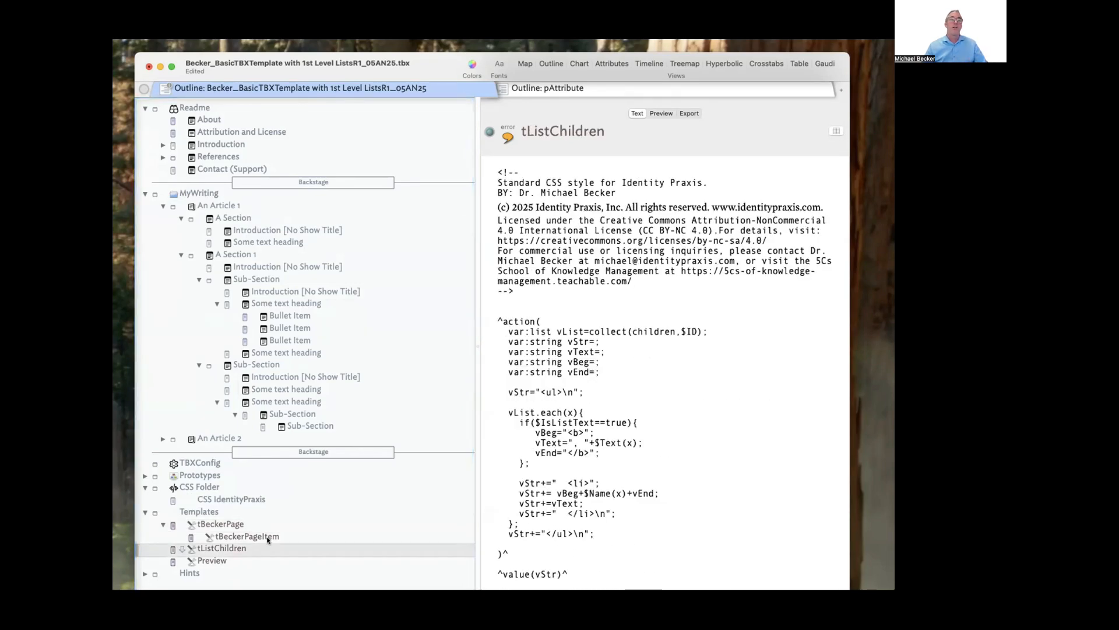
{"action": "left_click", "coordinate": [145, 476]}
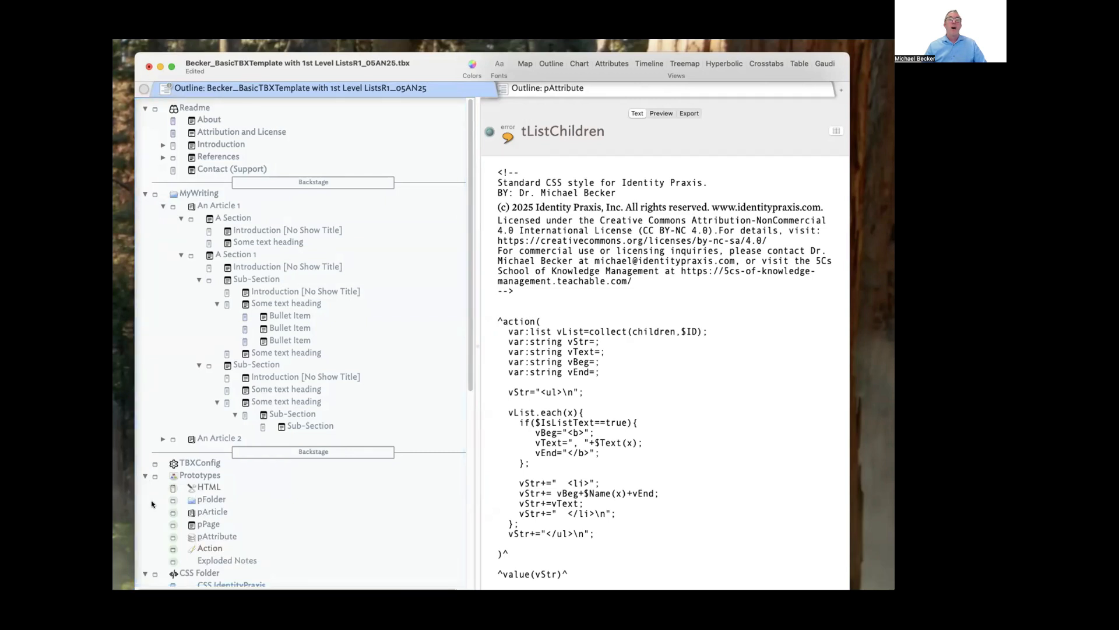
{"action": "left_click", "coordinate": [146, 476]}
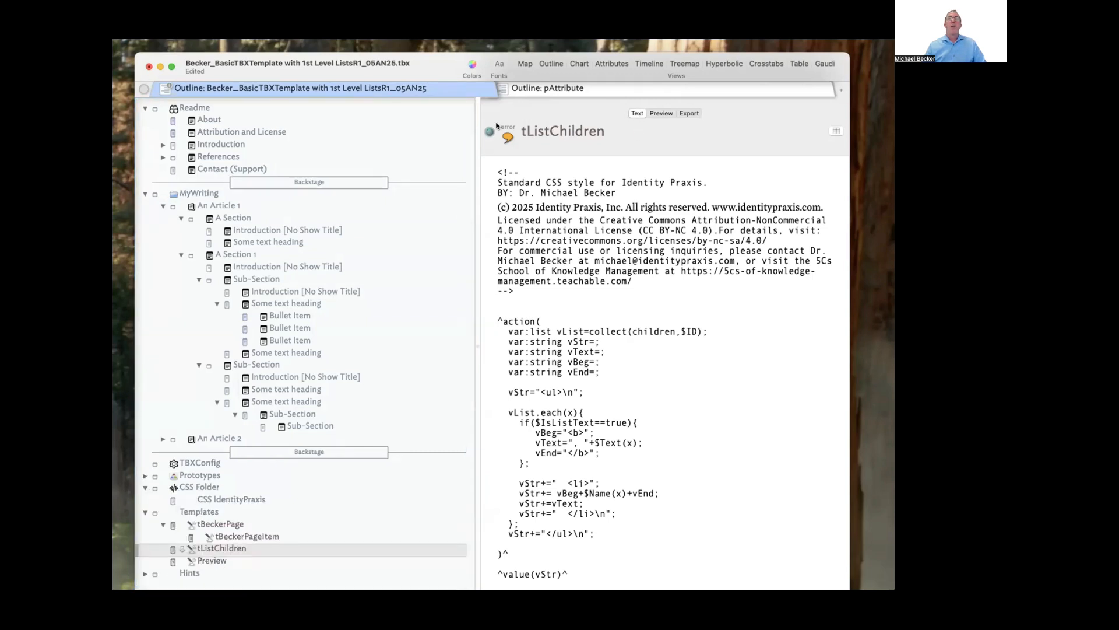
Copy the Becker Basic TBX File Installer note from the Instalation Instructions into a new Tinderbox document
{"action": "left_click", "coordinate": [163, 145]}
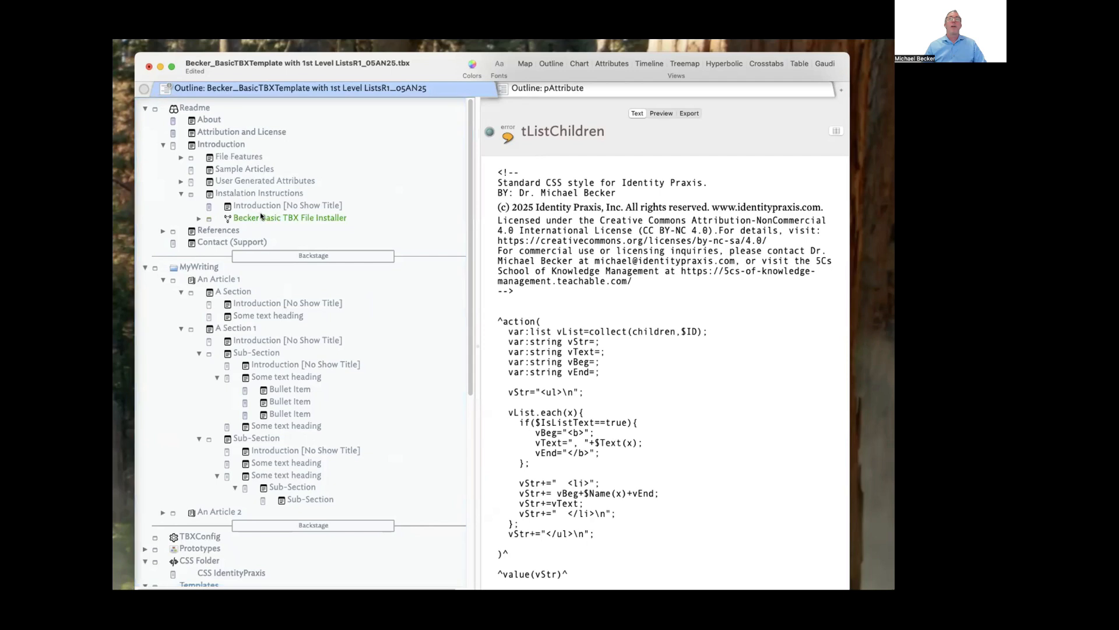
{"action": "left_click", "coordinate": [275, 217]}
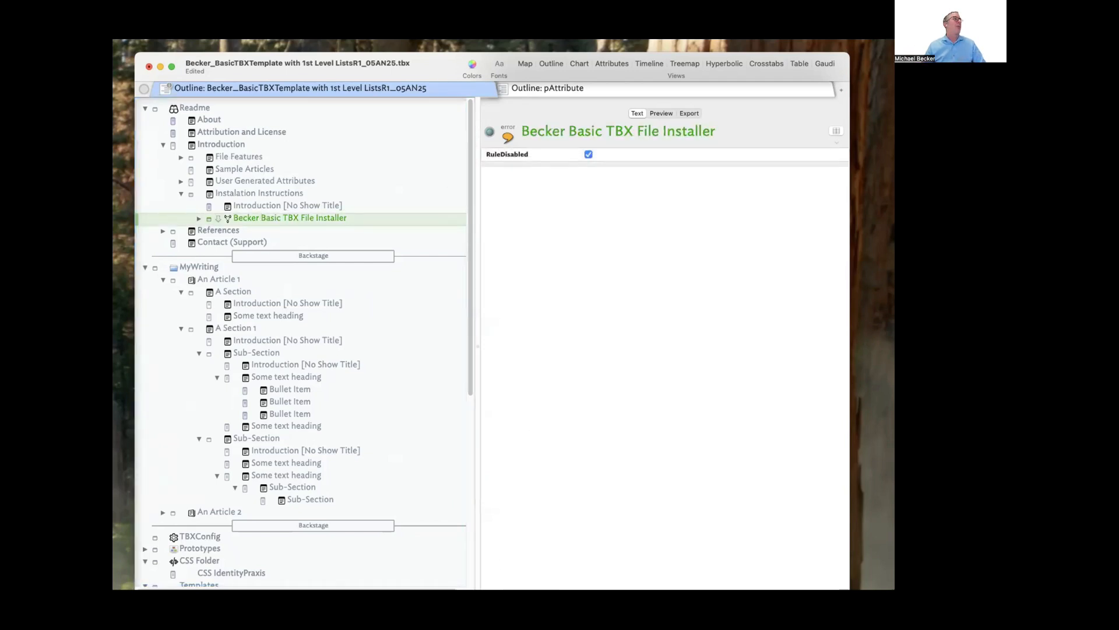
{"action": "key", "text": "super+n"}
{"action": "left_click_drag", "start_coordinate": [357, 76], "coordinate": [573, 164]}
{"action": "left_click", "coordinate": [263, 219]}
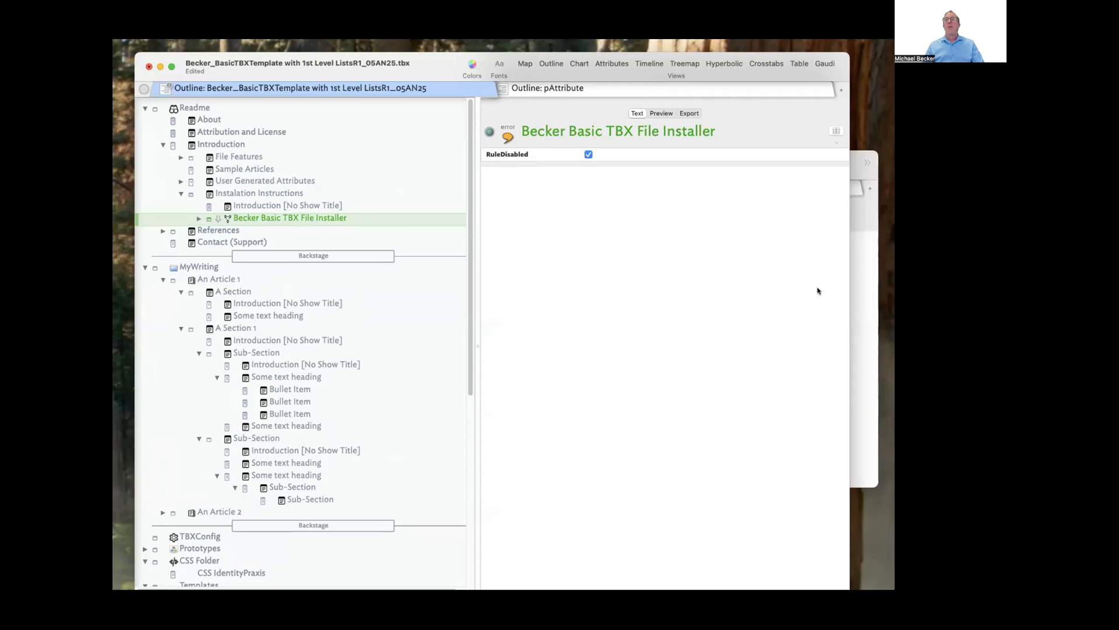
{"action": "left_click", "coordinate": [855, 298]}
{"action": "key", "text": "super+v"}
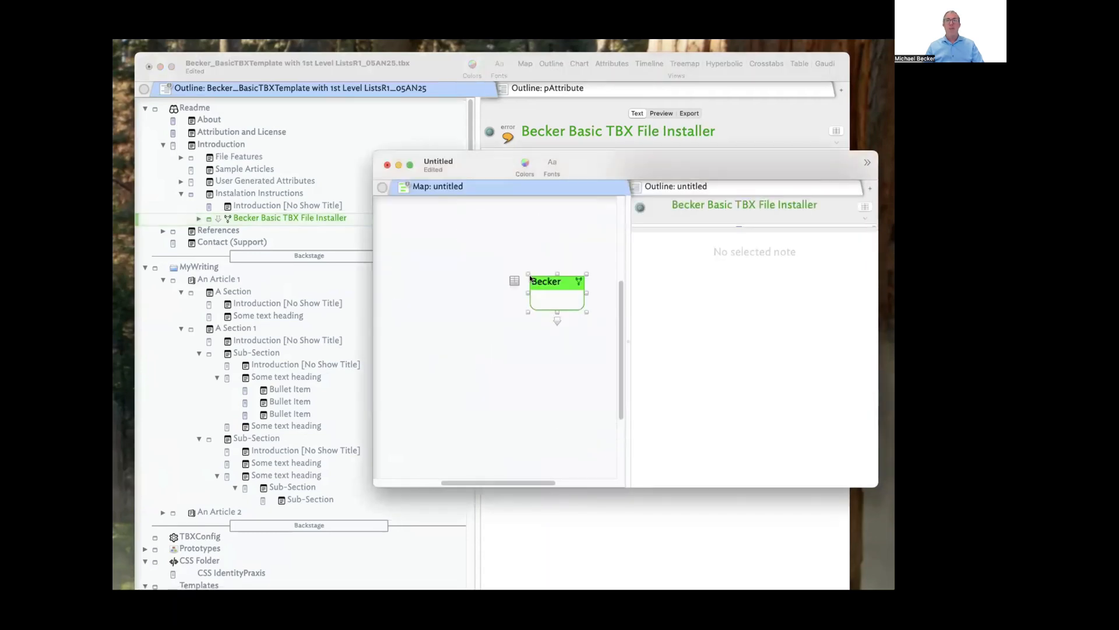
Turn off RuleDisabled for the Becker Basic TBX File Installer in the new document's outline to run the installation
{"action": "left_click", "coordinate": [775, 186]}
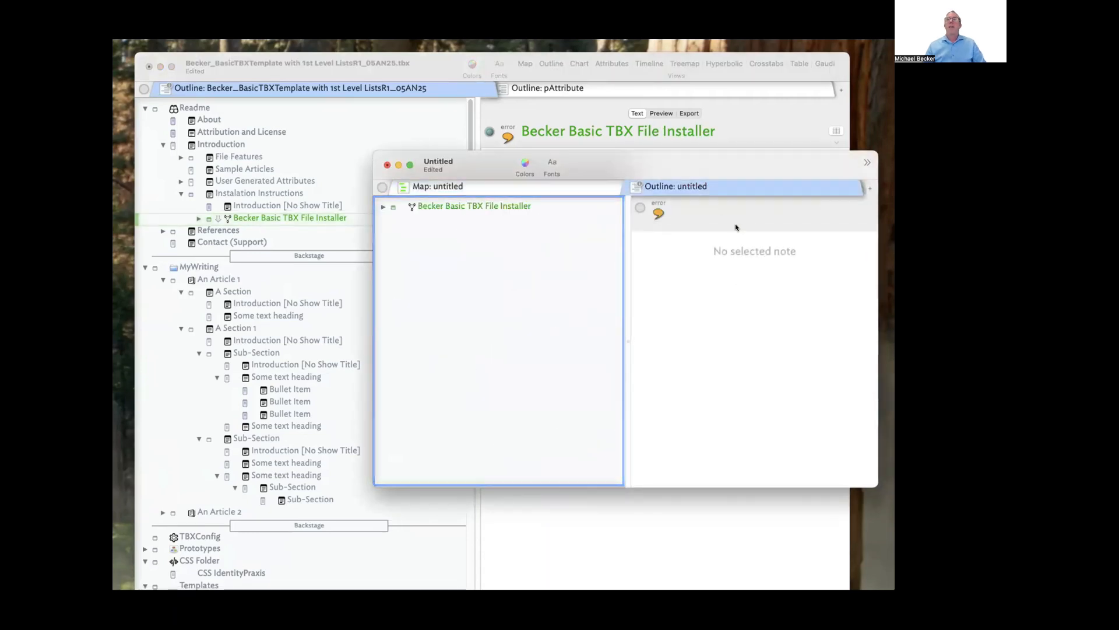
{"action": "left_click", "coordinate": [500, 206]}
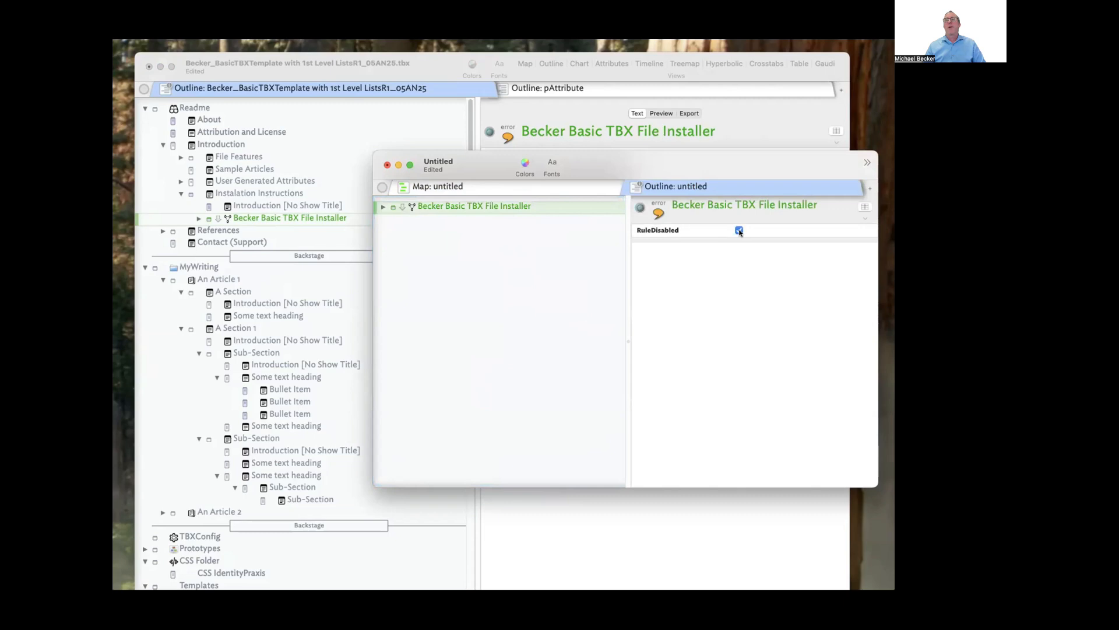
{"action": "left_click", "coordinate": [739, 230]}
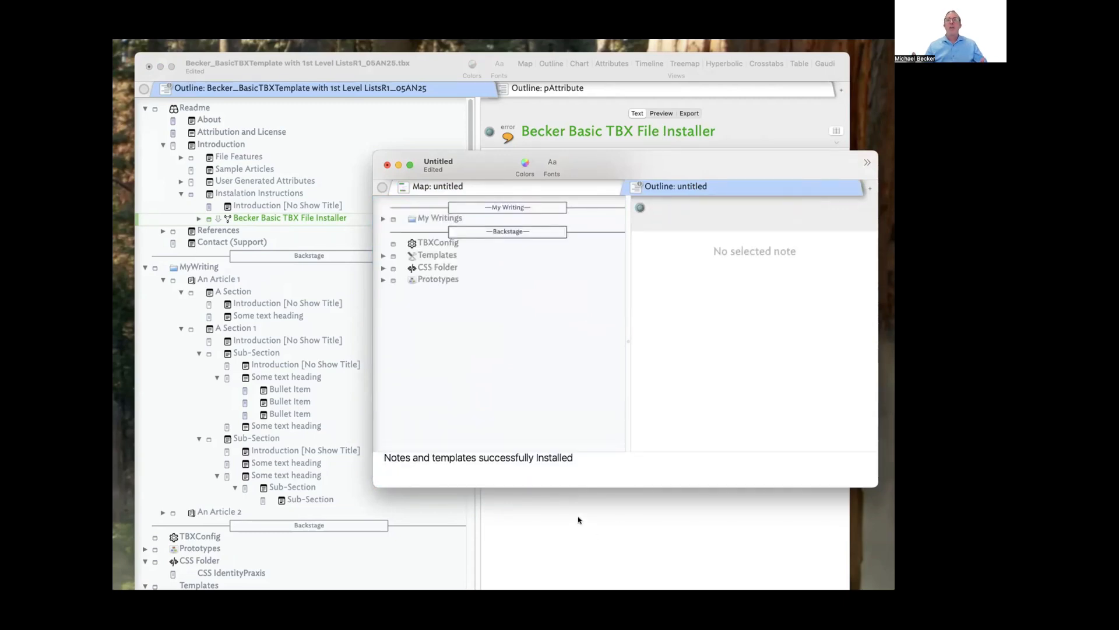
Expand My Writings, Templates, CSS Folder and Prototypes in the new document to review the installed notes
{"action": "left_click", "coordinate": [383, 218]}
{"action": "left_click", "coordinate": [383, 292]}
{"action": "left_click", "coordinate": [383, 280]}
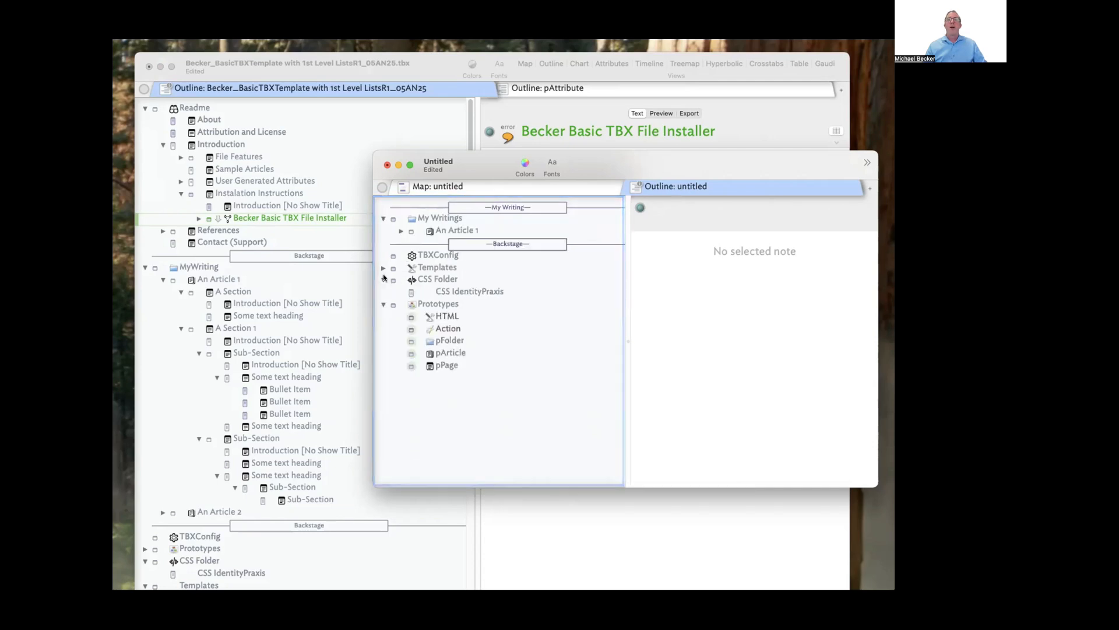
{"action": "left_click", "coordinate": [383, 268]}
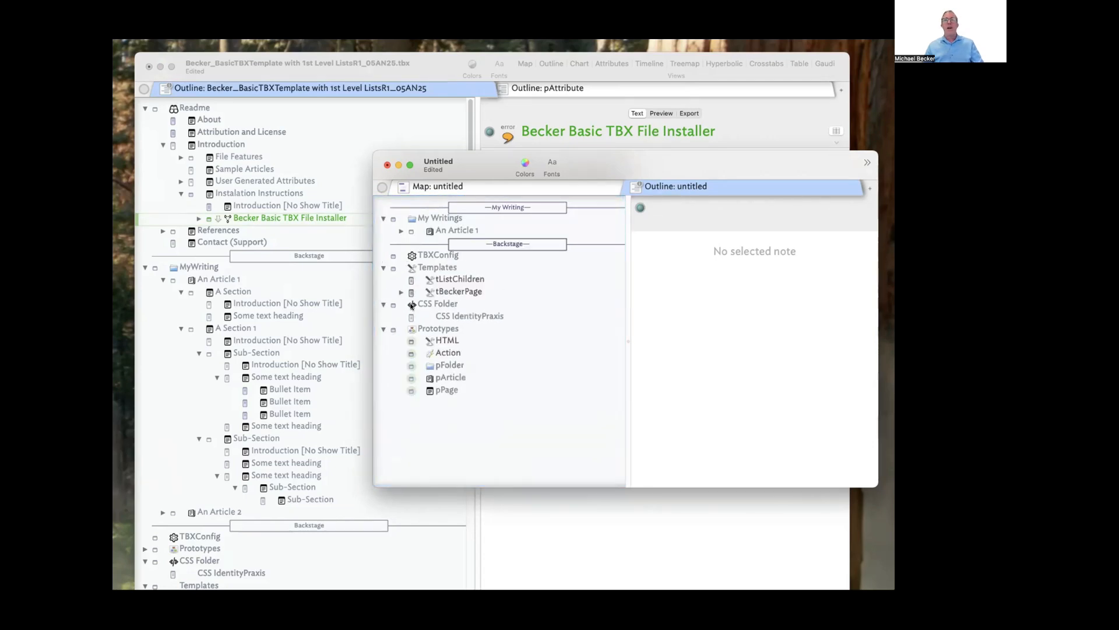
Review the list of user attributes installed in the untitled document, without changing any of them
{"action": "key", "text": "super+1"}
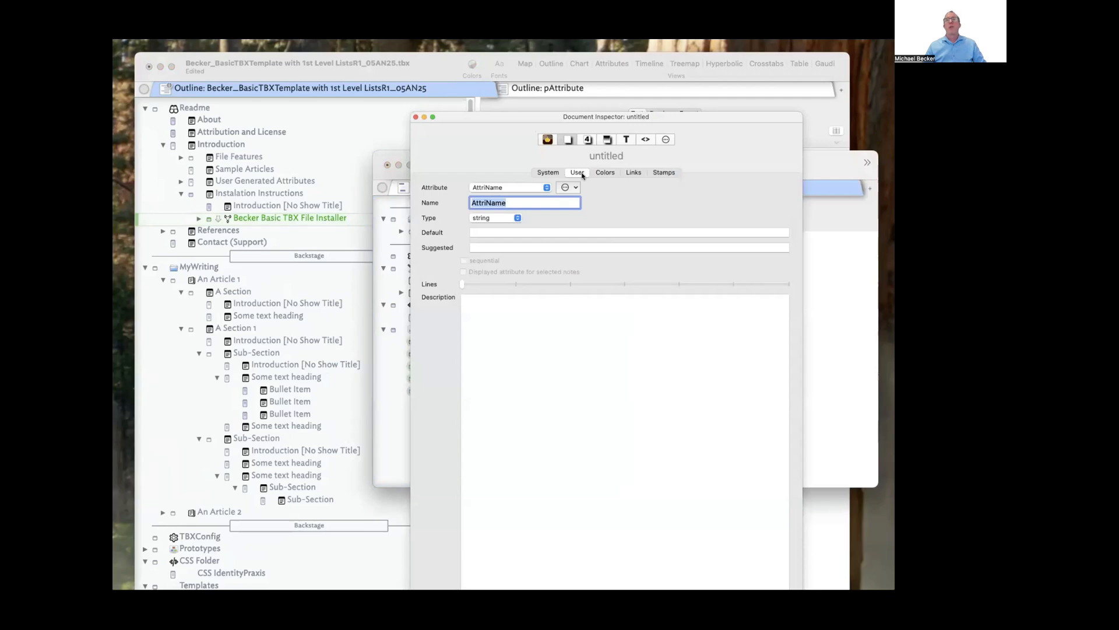
{"action": "left_click", "coordinate": [520, 187]}
{"action": "left_click", "coordinate": [520, 186]}
{"action": "left_click", "coordinate": [520, 187]}
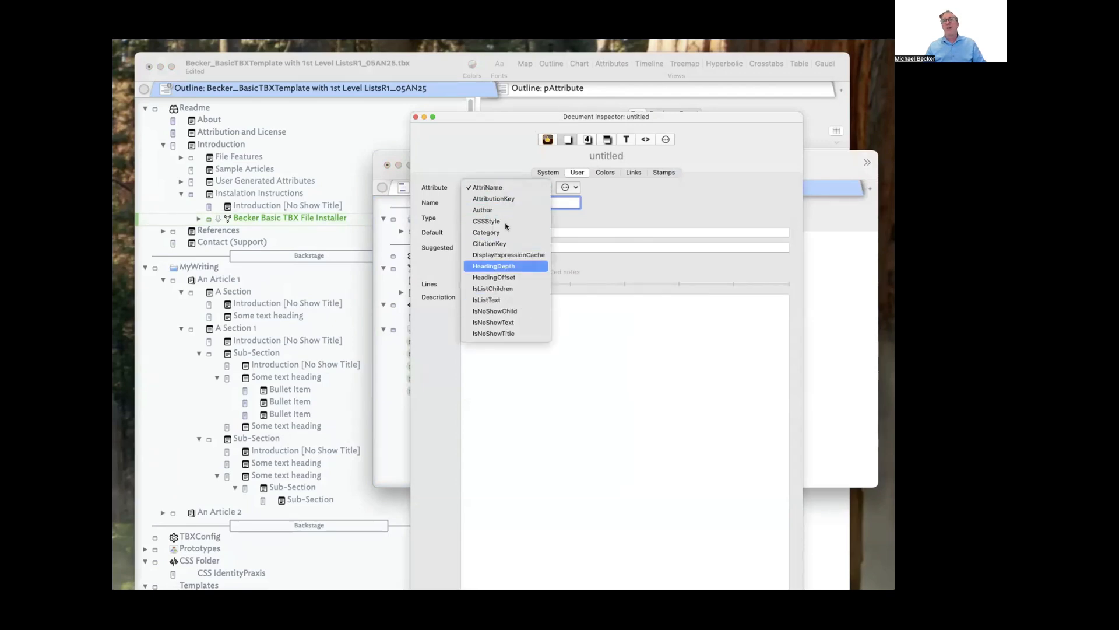
{"action": "left_click", "coordinate": [582, 328]}
{"action": "left_click", "coordinate": [415, 117]}
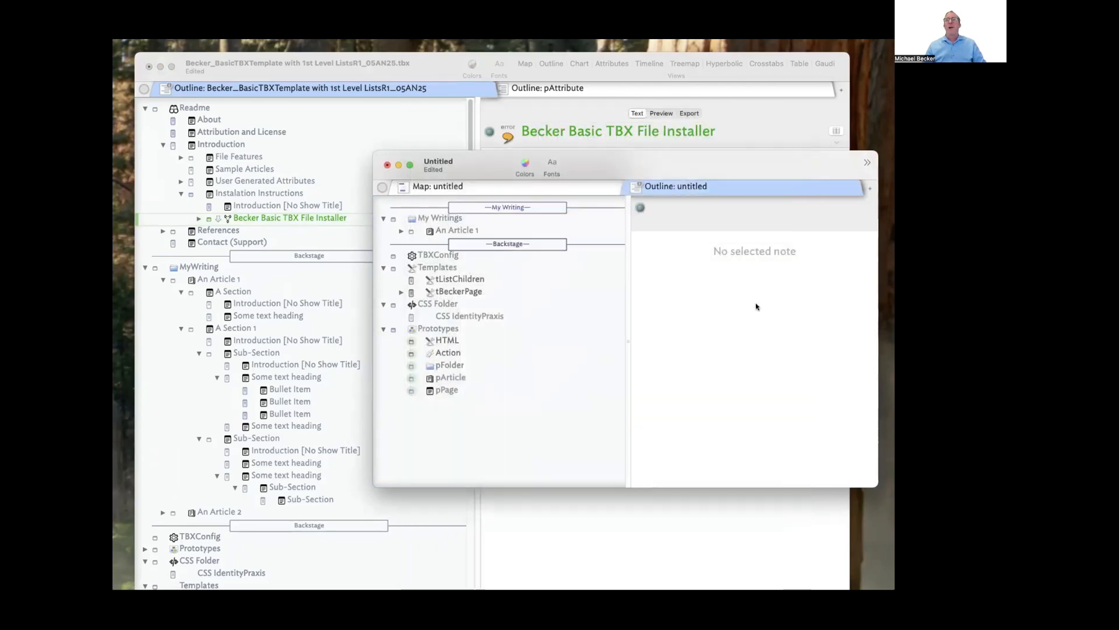
Preview An Article 1 in the new document and look through its formatted text
{"action": "left_click", "coordinate": [456, 232]}
{"action": "left_click_drag", "start_coordinate": [586, 169], "coordinate": [454, 165]}
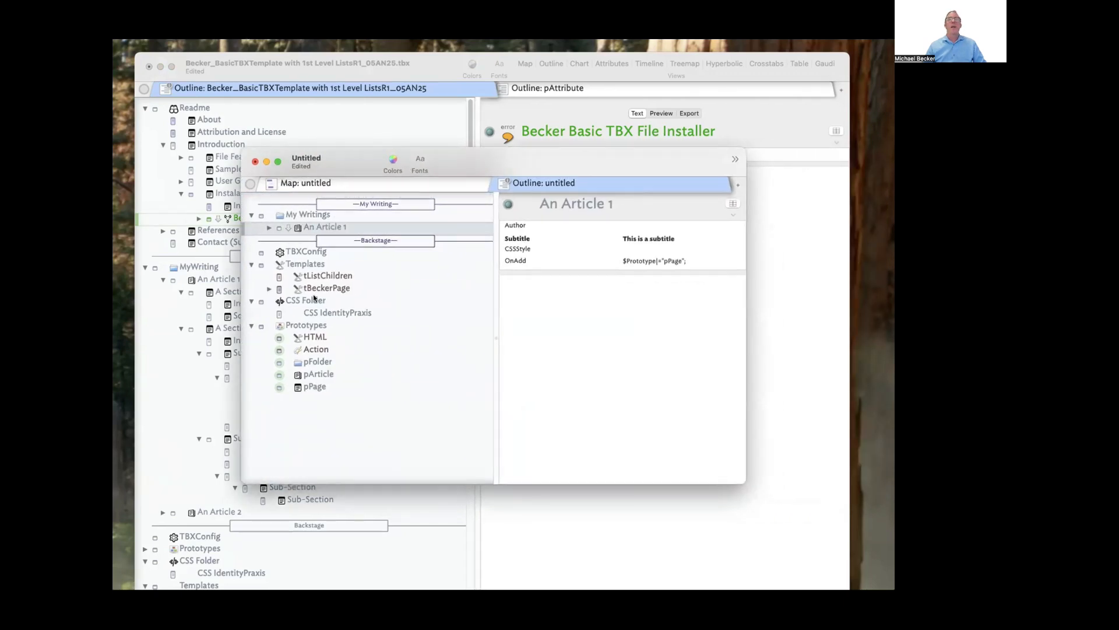
{"action": "left_click", "coordinate": [619, 208]}
{"action": "scroll", "coordinate": [647, 356], "scroll_direction": "down", "scroll_amount": 5}
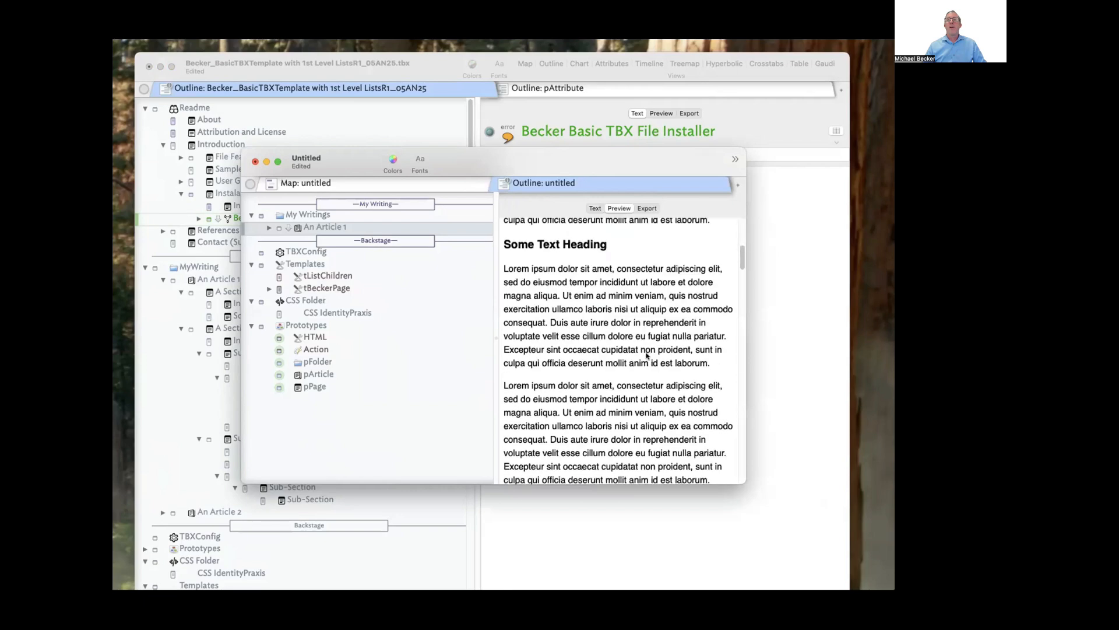
{"action": "scroll", "coordinate": [647, 356], "scroll_direction": "up", "scroll_amount": 5}
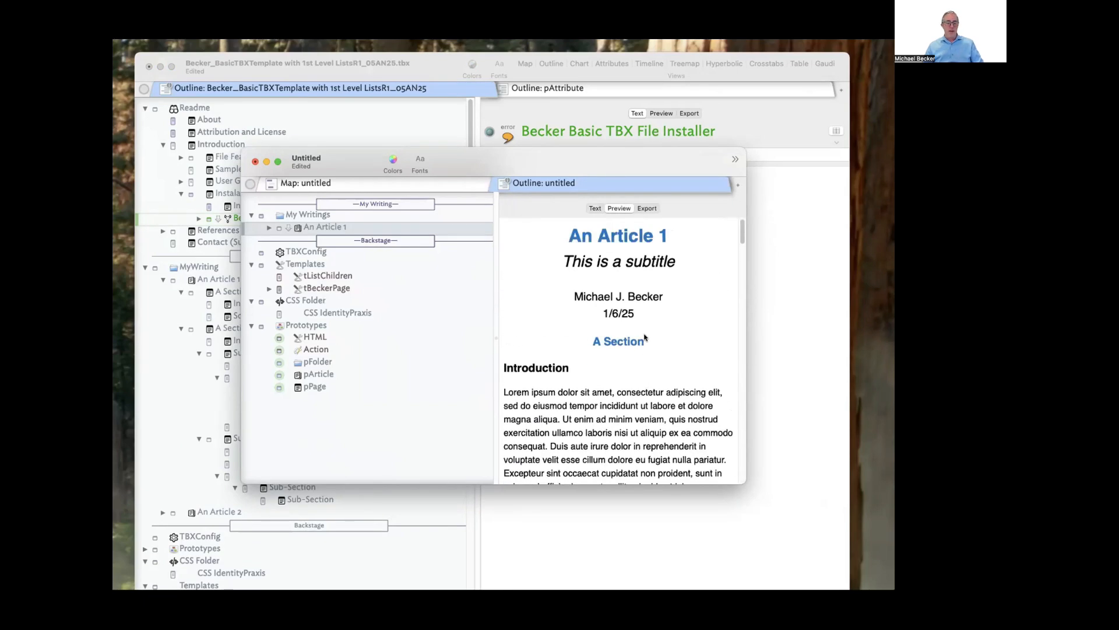
Copy the entire An Article 1 preview and paste it into a blank Google Docs document
{"action": "key", "text": "super+a"}
{"action": "key", "text": "super+c"}
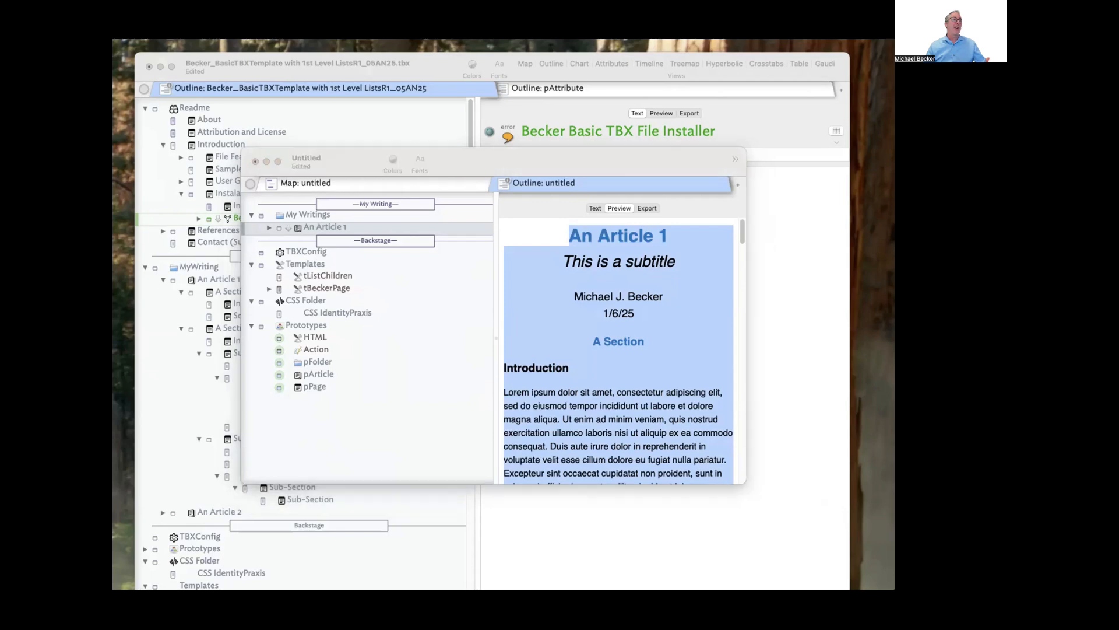
{"action": "left_click_drag", "start_coordinate": [113, 125], "coordinate": [622, 83]}
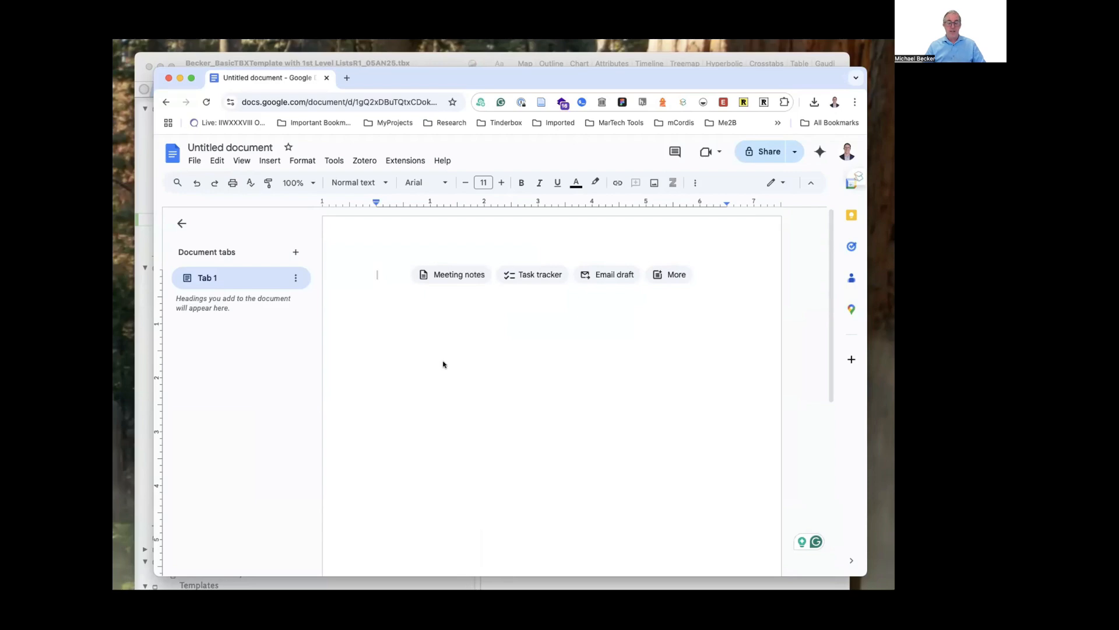
{"action": "key", "text": "super+v"}
{"action": "scroll", "coordinate": [475, 367], "scroll_direction": "up", "scroll_amount": 15}
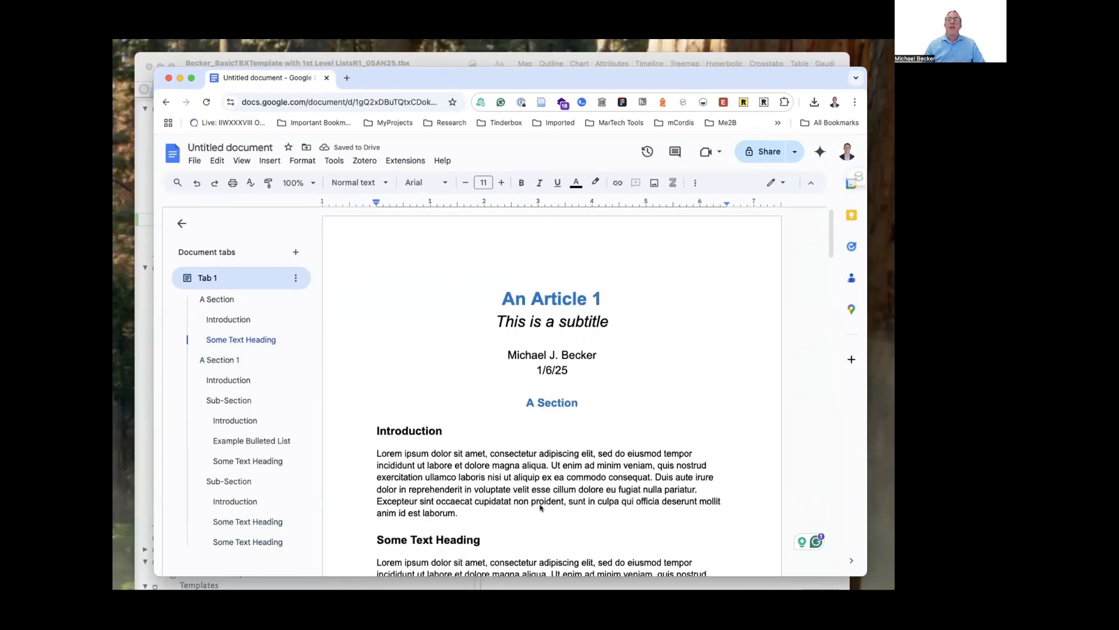
Examine the title, section heading and introduction styles throughout the pasted article
{"action": "scroll", "coordinate": [542, 507], "scroll_direction": "down", "scroll_amount": 6}
{"action": "scroll", "coordinate": [538, 494], "scroll_direction": "down", "scroll_amount": 3}
{"action": "scroll", "coordinate": [517, 379], "scroll_direction": "up", "scroll_amount": 15}
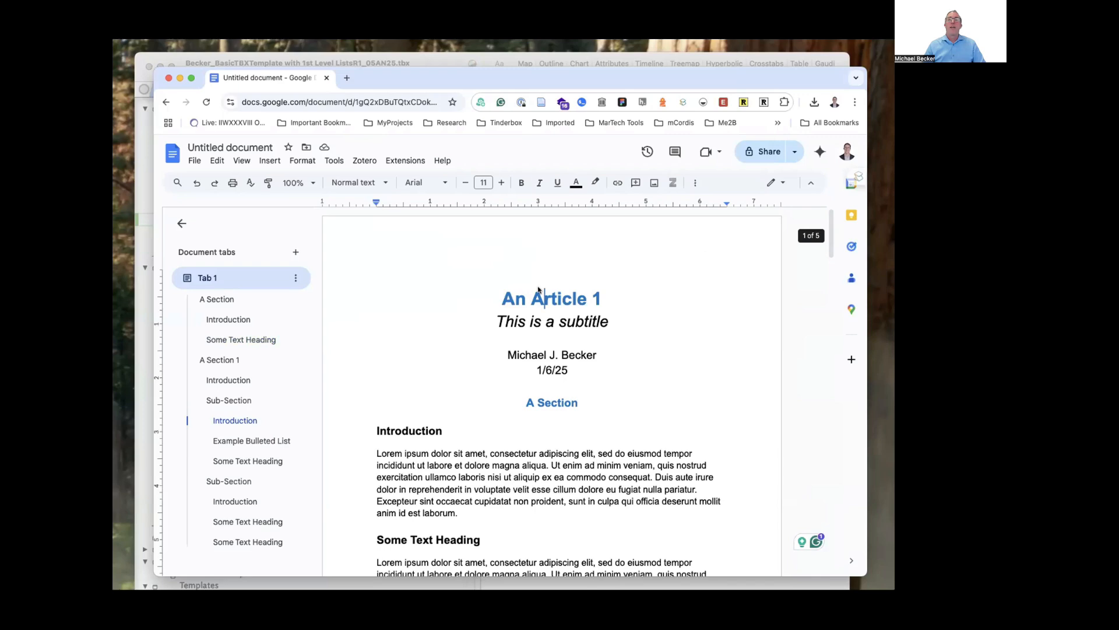
{"action": "left_click", "coordinate": [517, 304]}
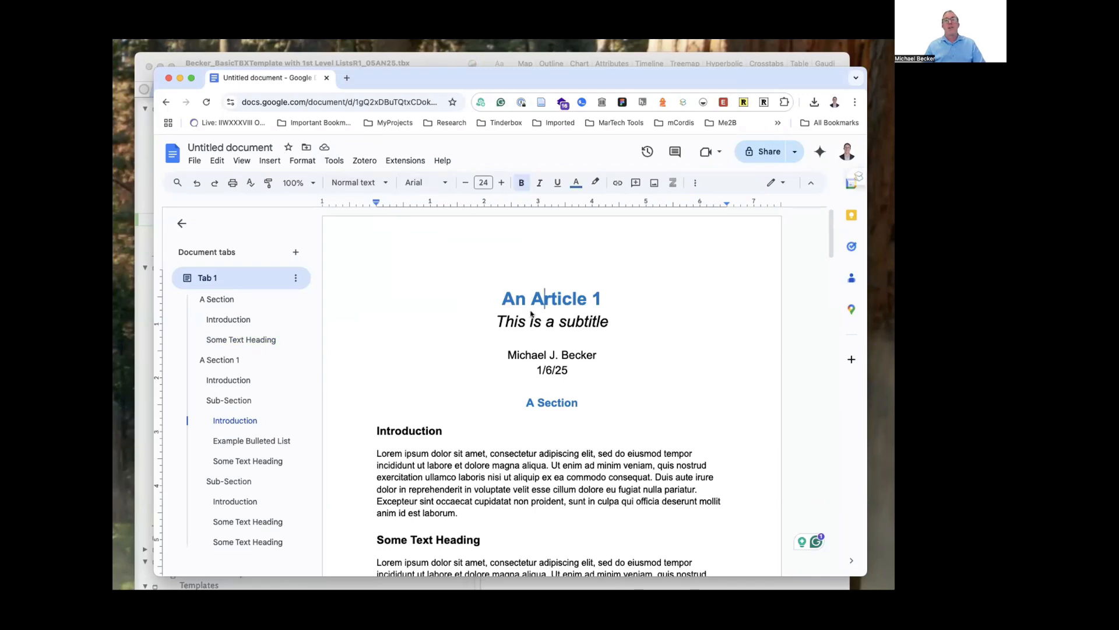
{"action": "left_click", "coordinate": [429, 430]}
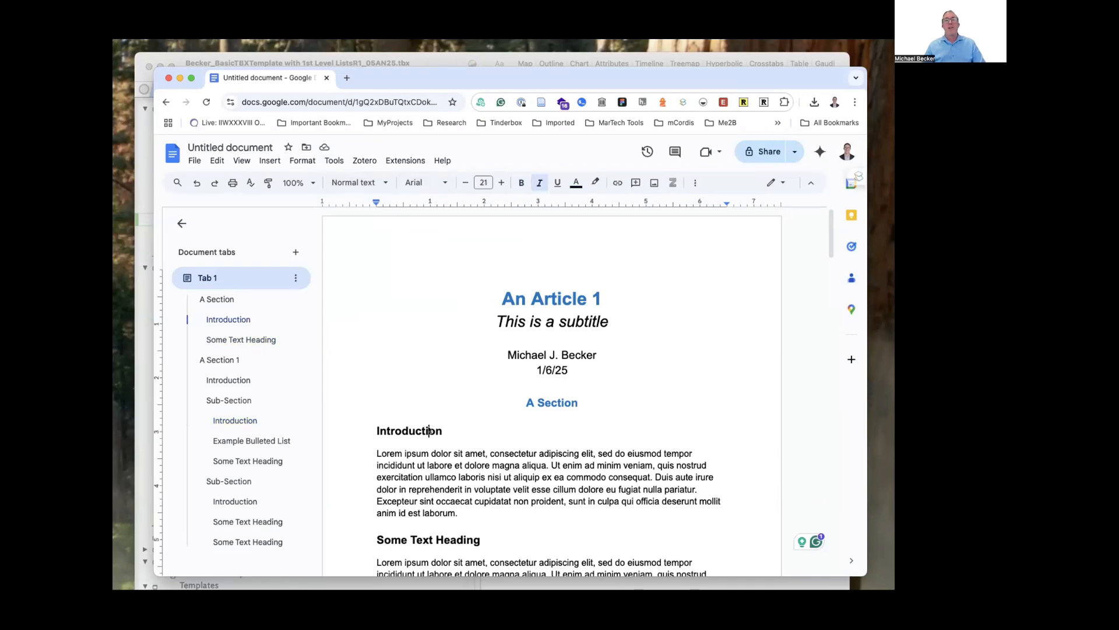
{"action": "left_click", "coordinate": [556, 411]}
{"action": "scroll", "coordinate": [493, 488], "scroll_direction": "down", "scroll_amount": 10}
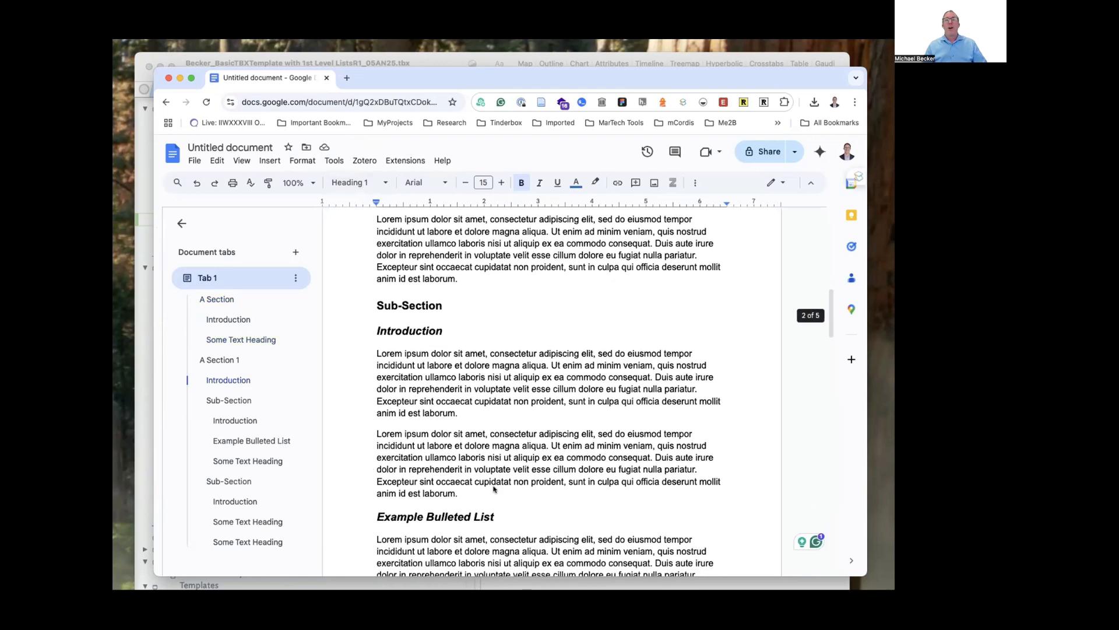
{"action": "scroll", "coordinate": [493, 489], "scroll_direction": "down", "scroll_amount": 10}
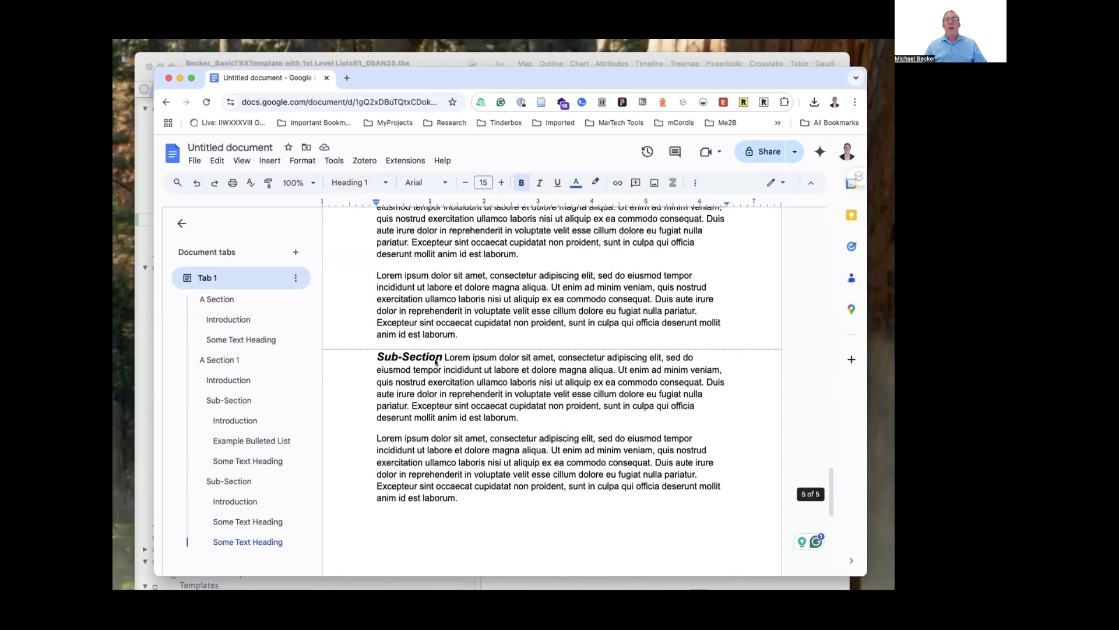
Inspect the inline Sub-Section headings near the end of the article and the spacing before their paragraph text
{"action": "left_click", "coordinate": [441, 359]}
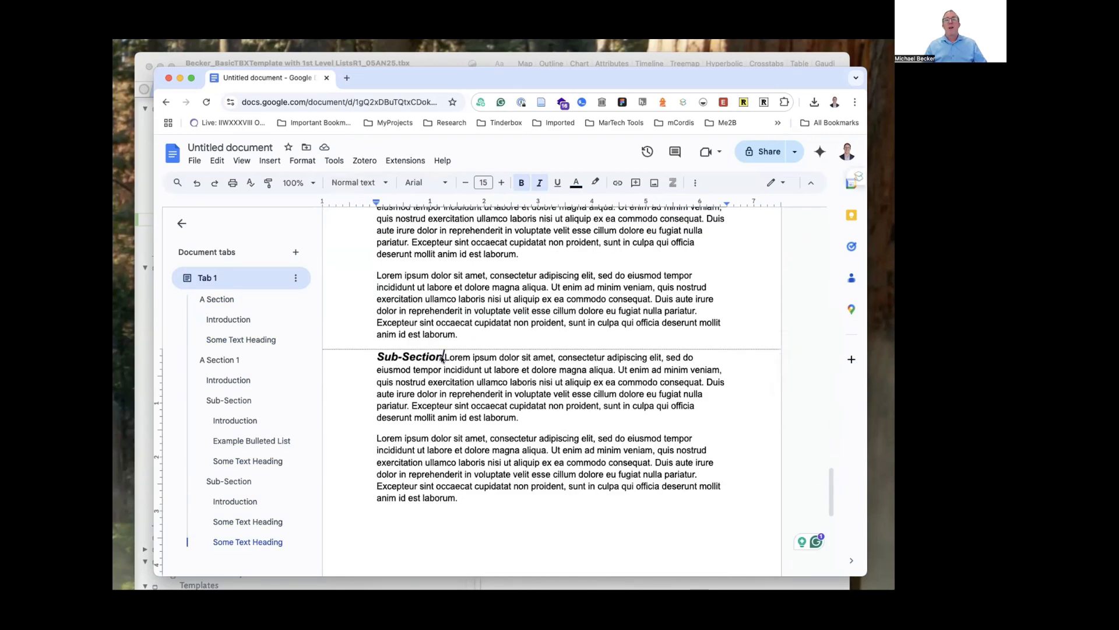
{"action": "key", "text": "shift+Right"}
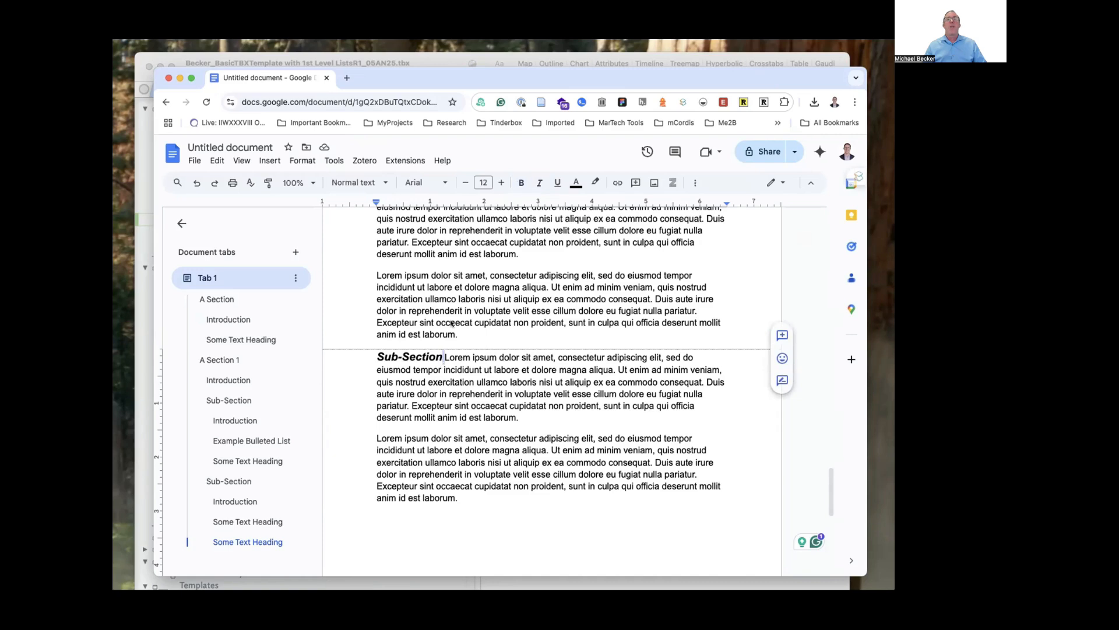
{"action": "scroll", "coordinate": [409, 289], "scroll_direction": "up", "scroll_amount": 2}
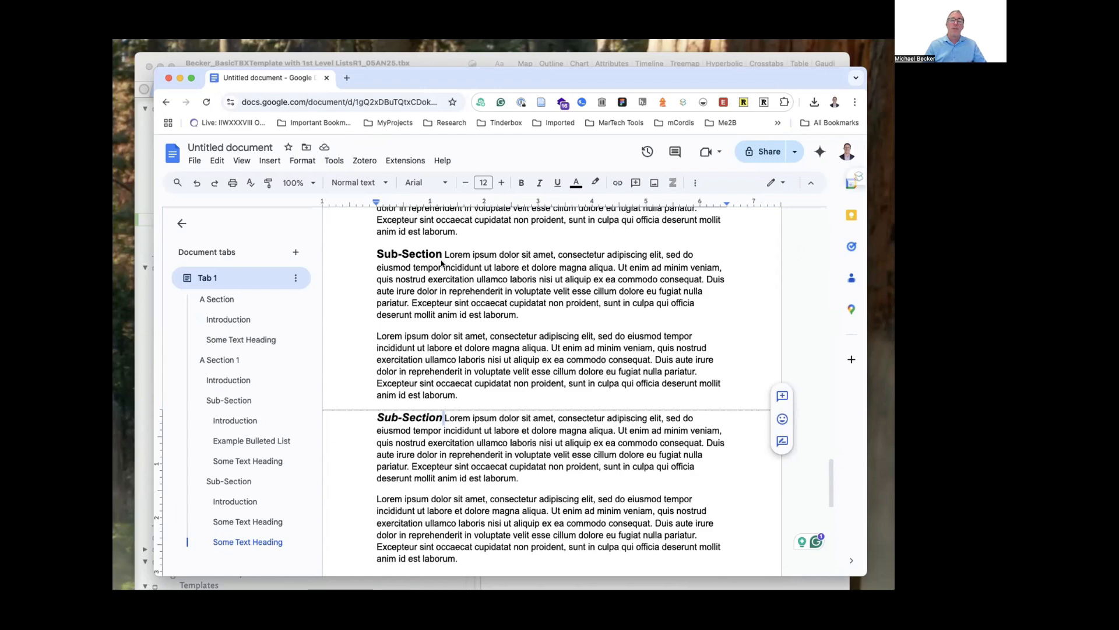
{"action": "scroll", "coordinate": [442, 263], "scroll_direction": "up", "scroll_amount": 20}
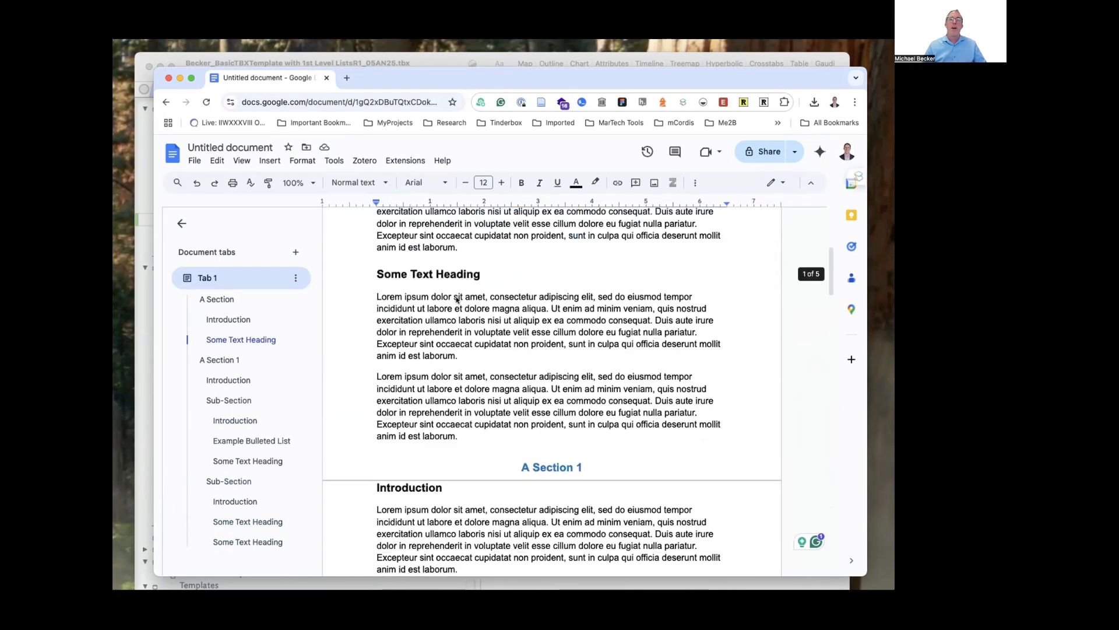
{"action": "scroll", "coordinate": [469, 400], "scroll_direction": "down", "scroll_amount": 1}
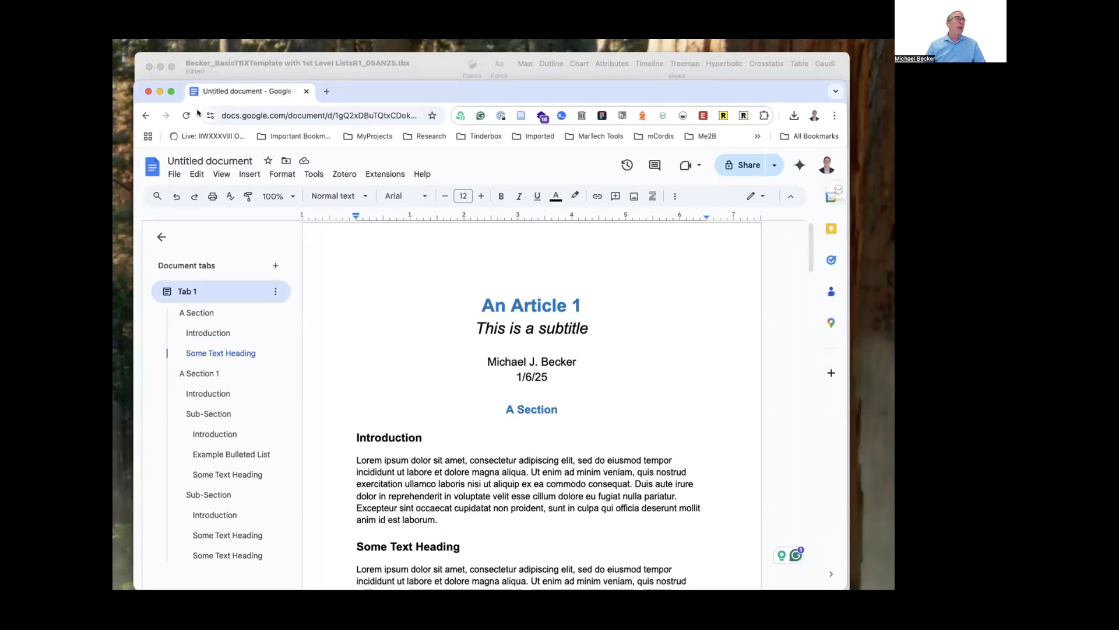
Switch to the 5Cs of Knowledge Management site in Safari and open the Foundational Tinderbox File offering from its home page
{"action": "left_click_drag", "start_coordinate": [510, 80], "coordinate": [114, 29]}
{"action": "left_click_drag", "start_coordinate": [113, 198], "coordinate": [765, 62]}
{"action": "scroll", "coordinate": [521, 352], "scroll_direction": "up", "scroll_amount": 3}
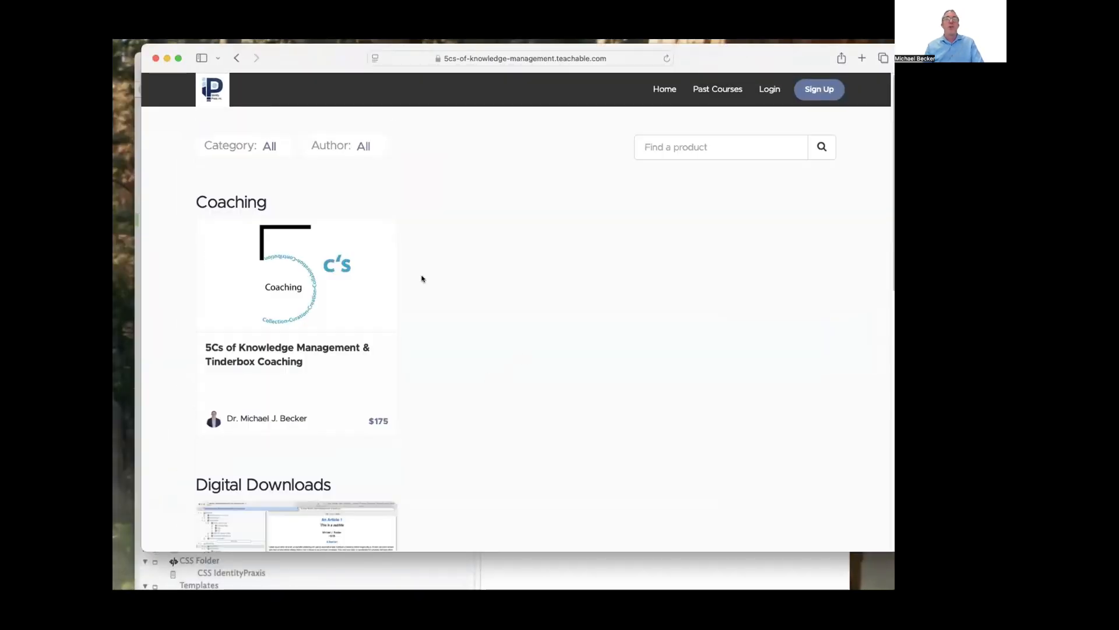
{"action": "left_click", "coordinate": [665, 89]}
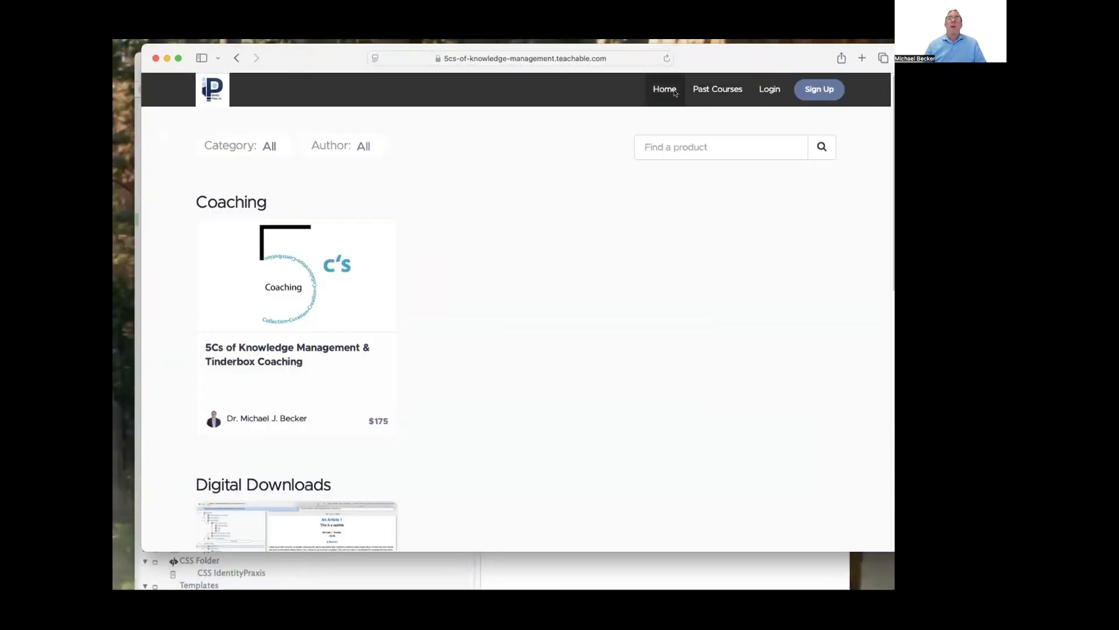
{"action": "scroll", "coordinate": [473, 425], "scroll_direction": "down", "scroll_amount": 6}
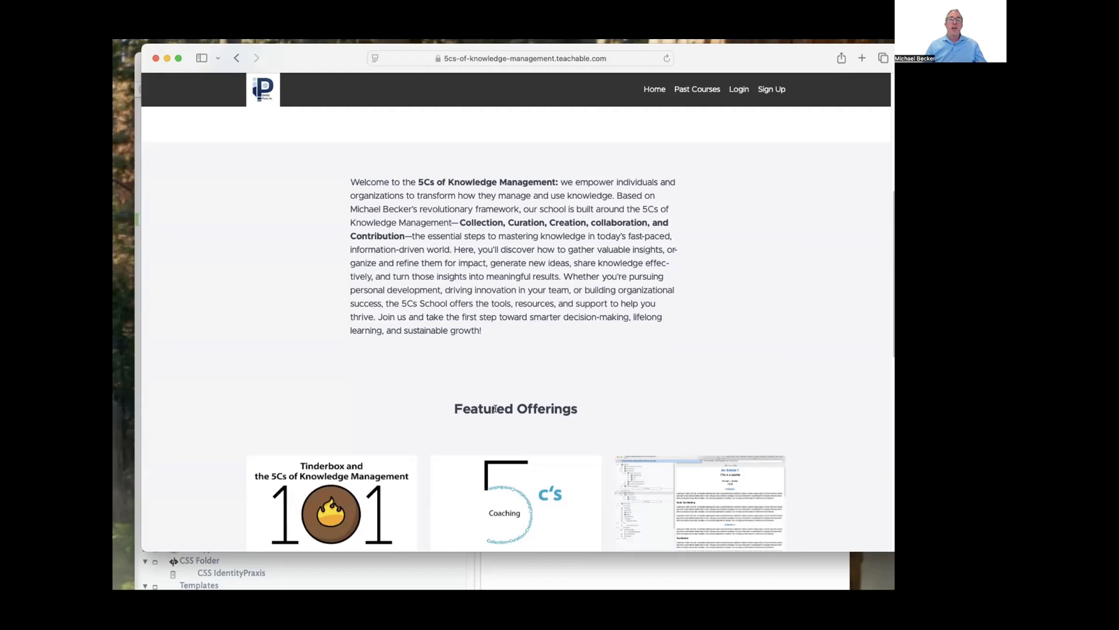
{"action": "scroll", "coordinate": [525, 461], "scroll_direction": "down", "scroll_amount": 2}
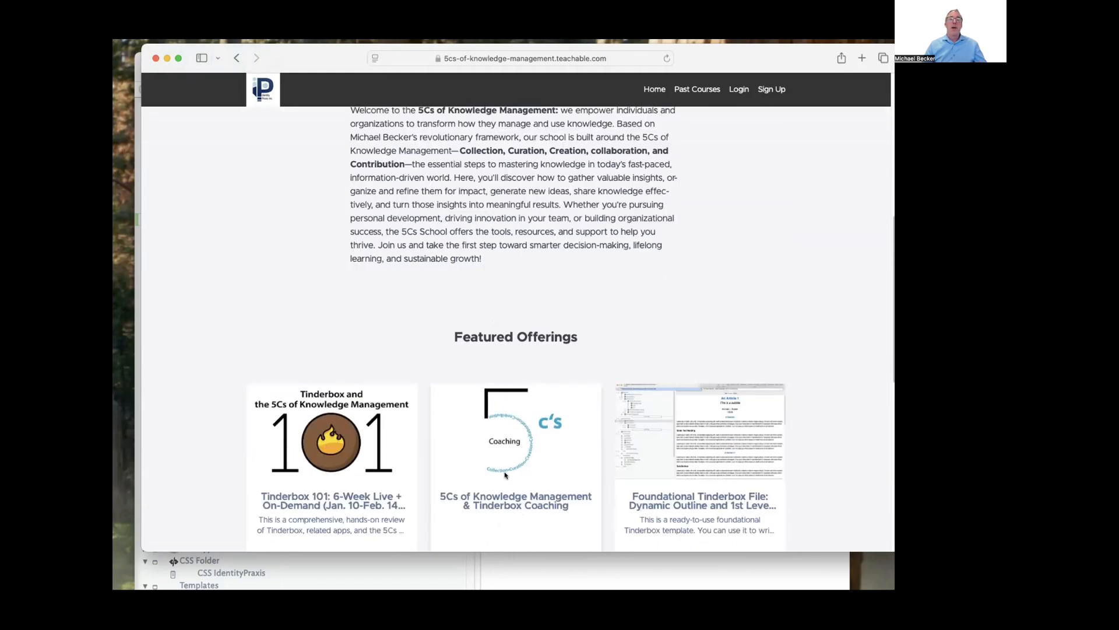
{"action": "left_click", "coordinate": [687, 477]}
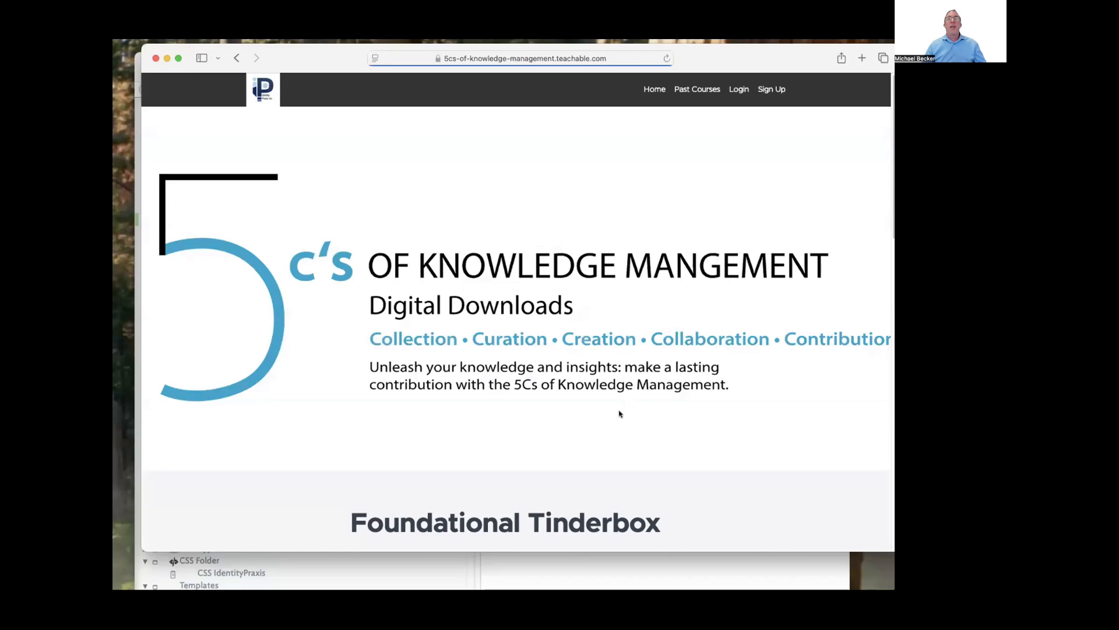
Review the example image, pricing option and license terms on the Foundational Tinderbox File page
{"action": "scroll", "coordinate": [619, 415], "scroll_direction": "down", "scroll_amount": 5}
{"action": "scroll", "coordinate": [585, 382], "scroll_direction": "down", "scroll_amount": 6}
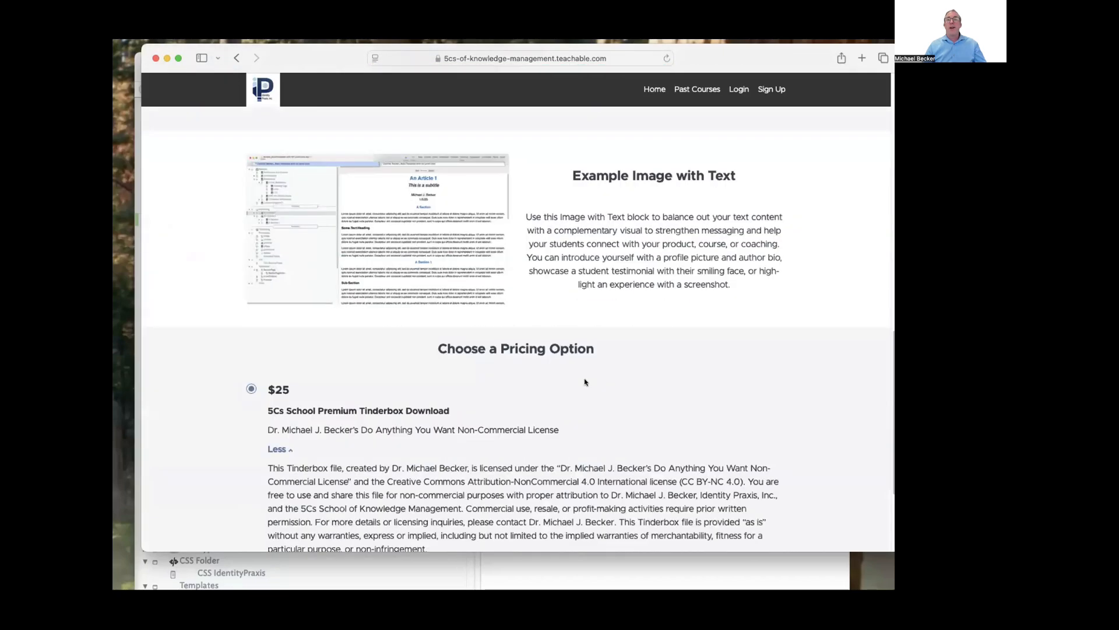
{"action": "scroll", "coordinate": [585, 381], "scroll_direction": "up", "scroll_amount": 12}
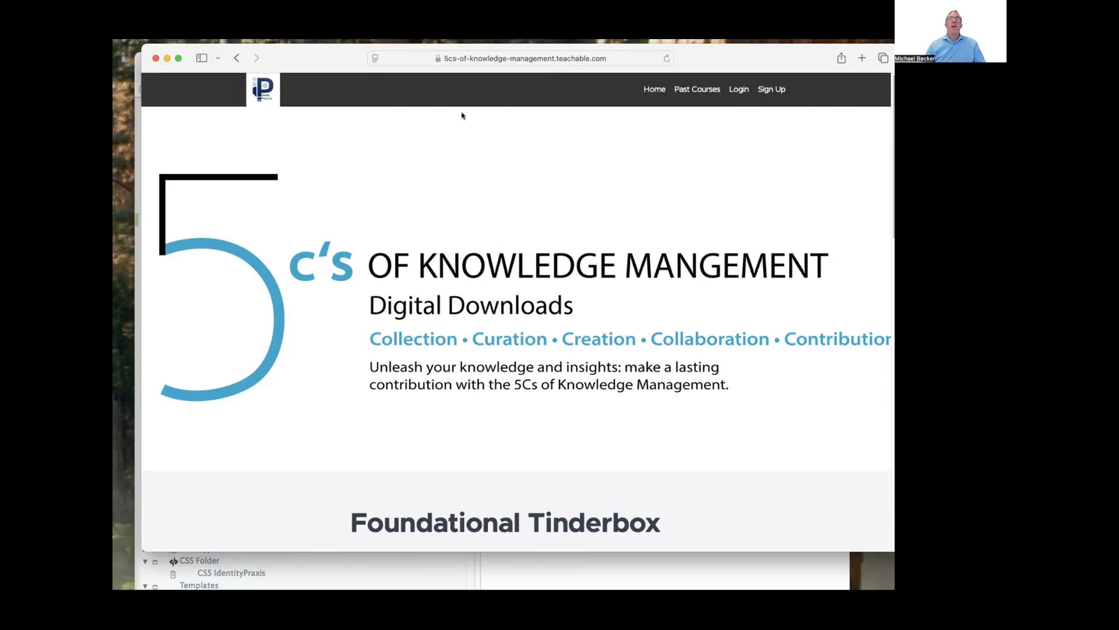
Look over the $25 pricing option and its non-commercial license on the Foundational Tinderbox File page once more
{"action": "scroll", "coordinate": [423, 313], "scroll_direction": "down", "scroll_amount": 10}
{"action": "scroll", "coordinate": [423, 314], "scroll_direction": "down", "scroll_amount": 5}
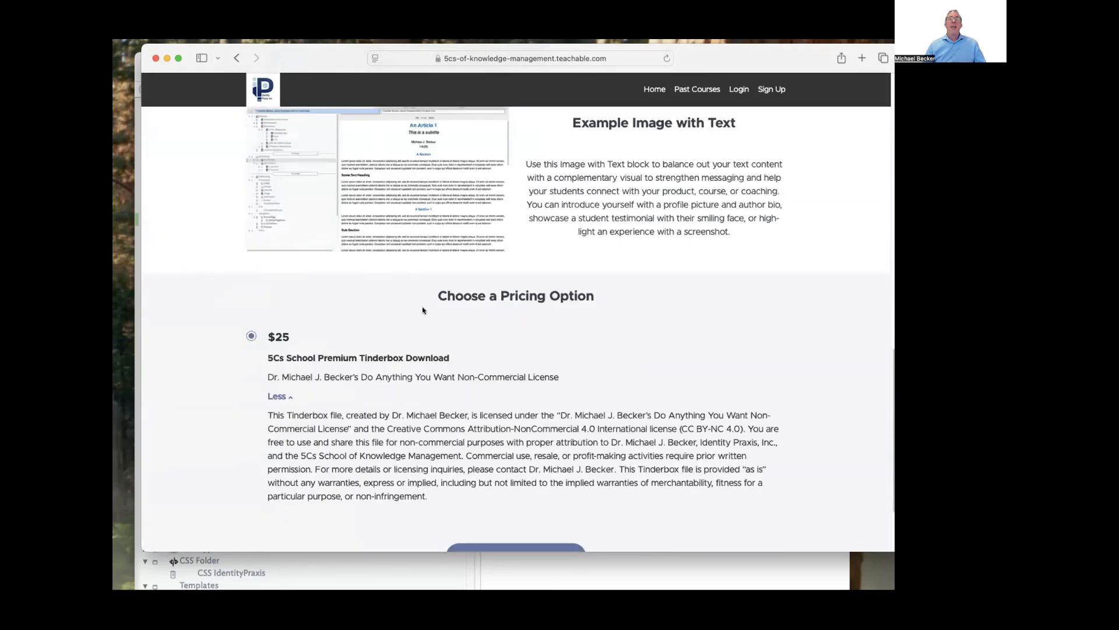
{"action": "scroll", "coordinate": [495, 204], "scroll_direction": "up", "scroll_amount": 15}
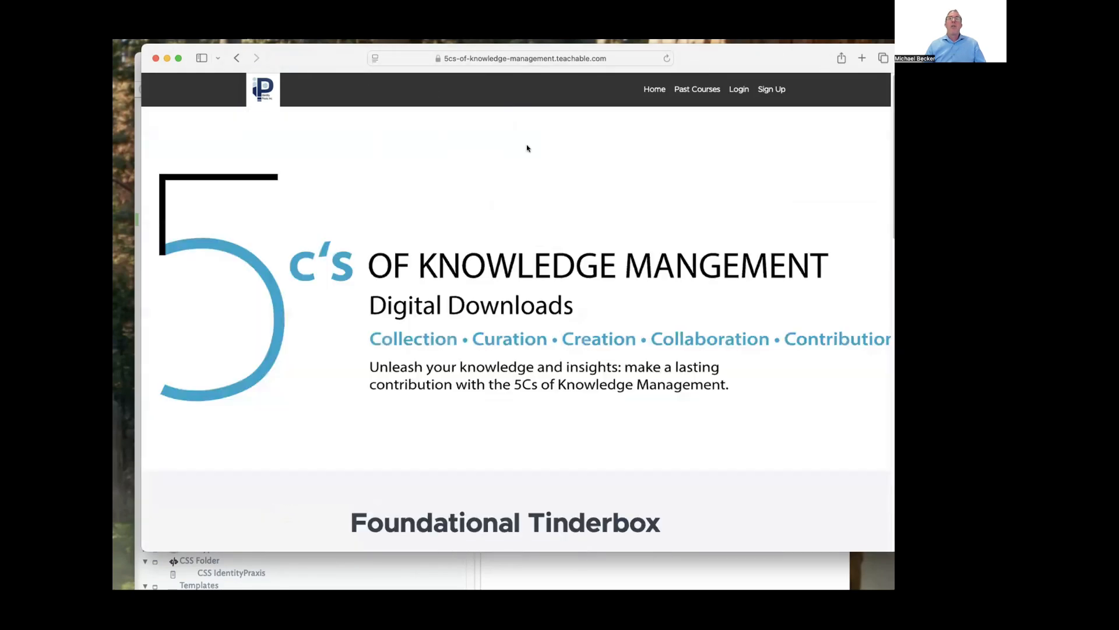
Return to the school's home page and open the Tinderbox 101 6-week live and on-demand course
{"action": "left_click", "coordinate": [654, 89]}
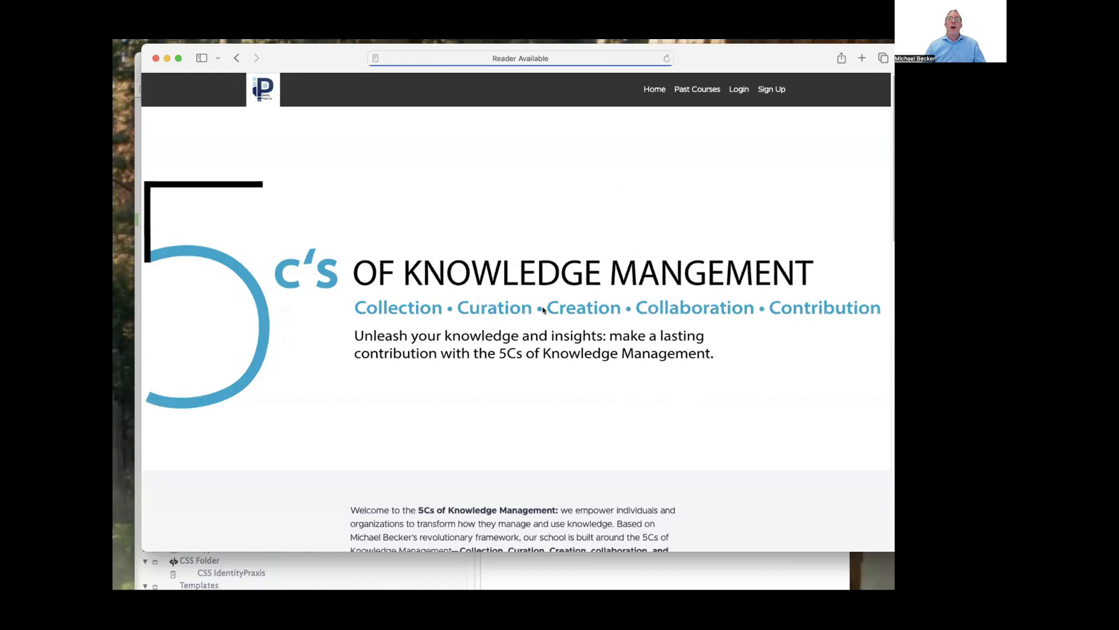
{"action": "left_click", "coordinate": [649, 96]}
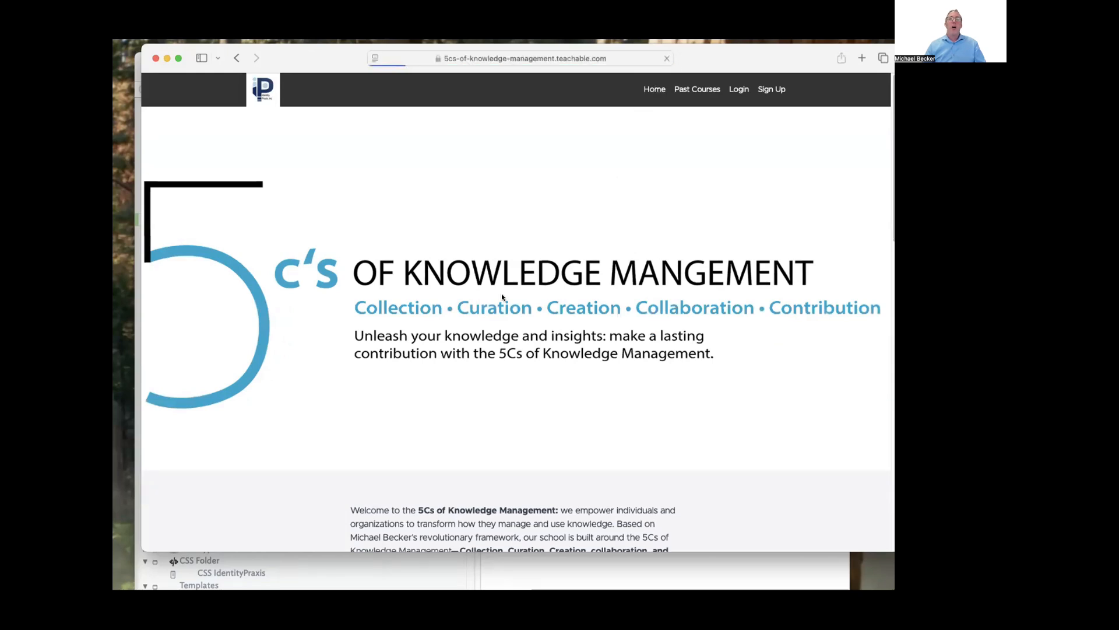
{"action": "scroll", "coordinate": [519, 289], "scroll_direction": "down", "scroll_amount": 10}
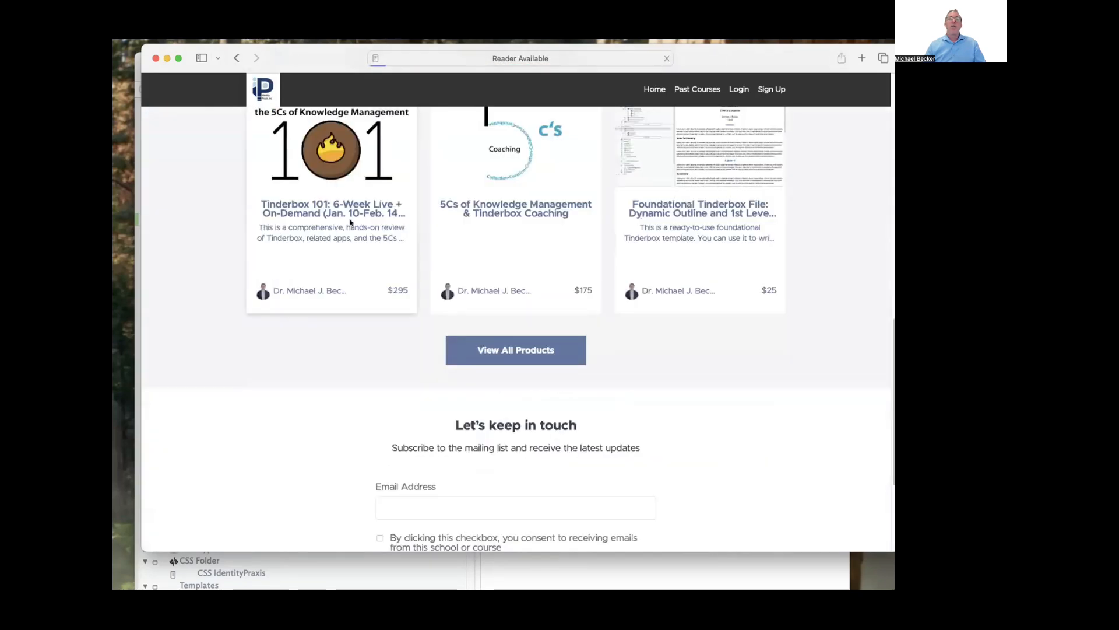
{"action": "left_click", "coordinate": [351, 217]}
Review the Tinderbox 101 course's dates, session times, welcome text and What You'll Learn section
{"action": "scroll", "coordinate": [502, 373], "scroll_direction": "down", "scroll_amount": 3}
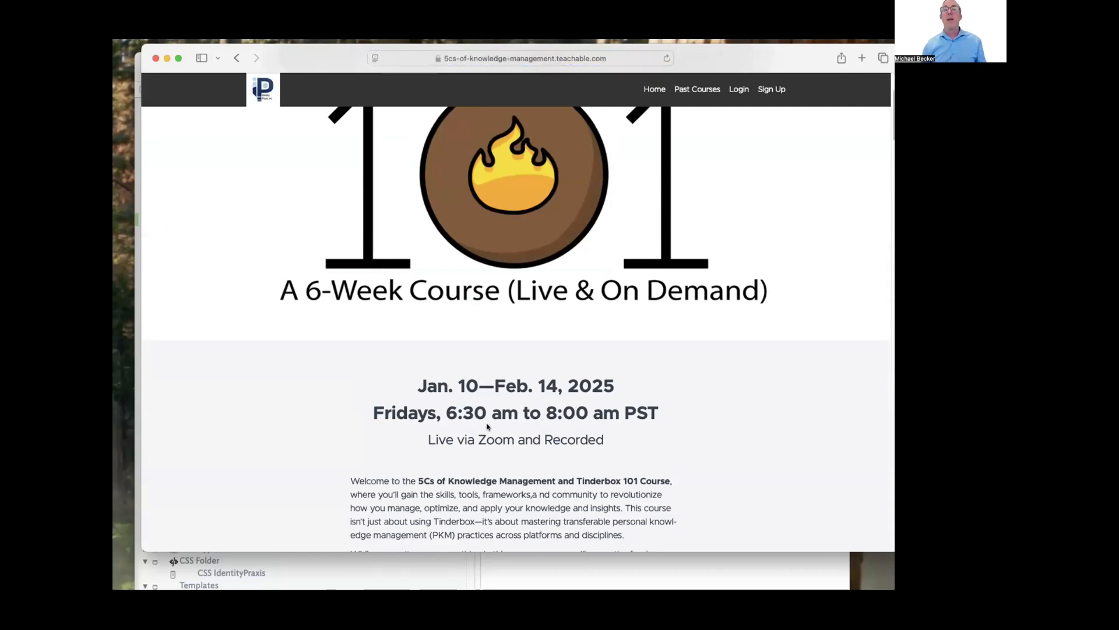
{"action": "scroll", "coordinate": [488, 427], "scroll_direction": "down", "scroll_amount": 1}
{"action": "scroll", "coordinate": [487, 427], "scroll_direction": "down", "scroll_amount": 5}
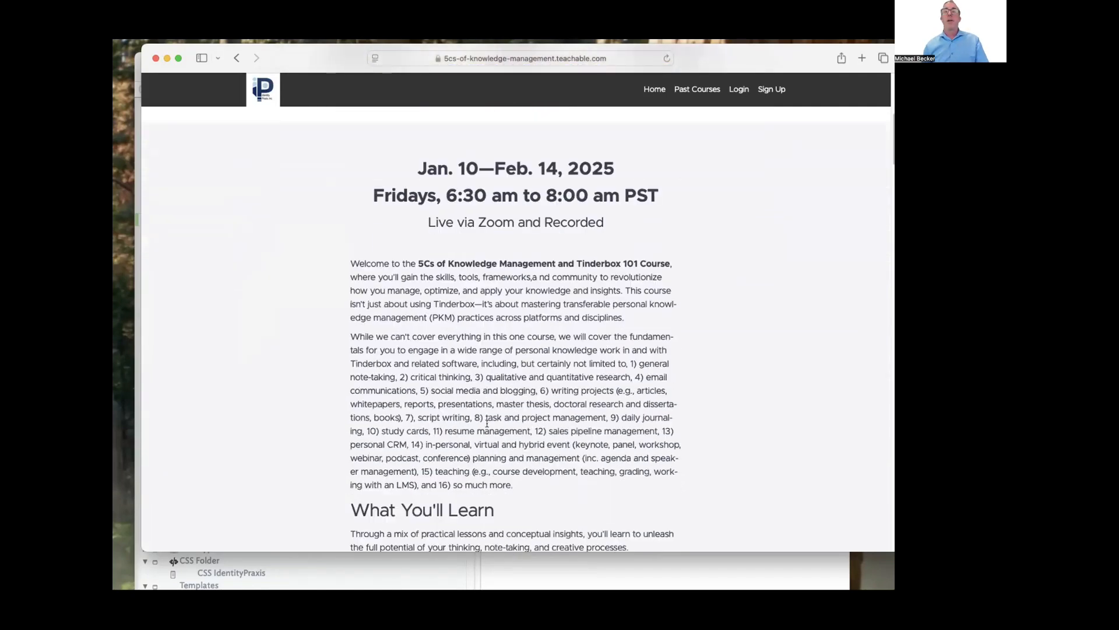
{"action": "scroll", "coordinate": [487, 427], "scroll_direction": "down", "scroll_amount": 6}
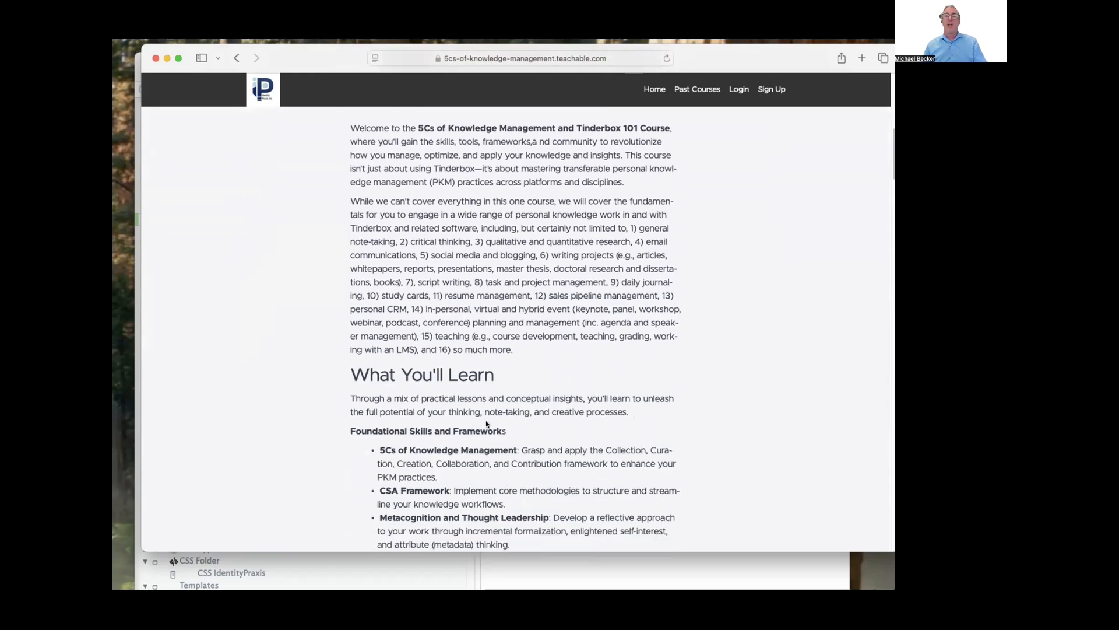
{"action": "scroll", "coordinate": [486, 421], "scroll_direction": "up", "scroll_amount": 12}
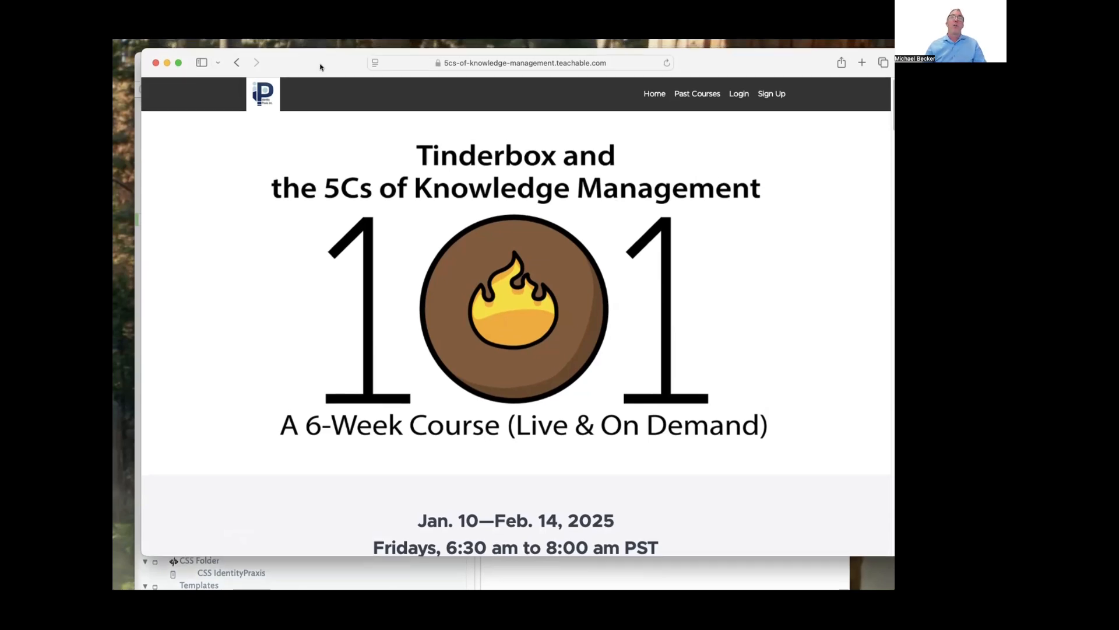
Close the course page in Safari to reveal the Tinderbox documents and cycle through the running applications
{"action": "left_click_drag", "start_coordinate": [322, 55], "coordinate": [311, 84]}
{"action": "key", "text": "super+w"}
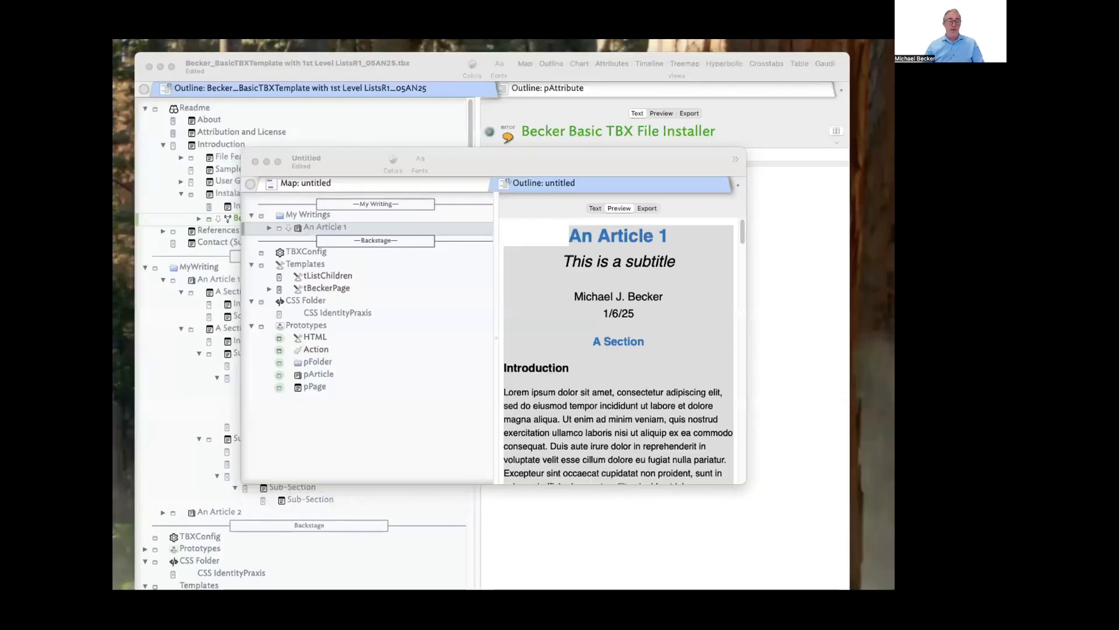
{"action": "key", "text": "super+Tab"}
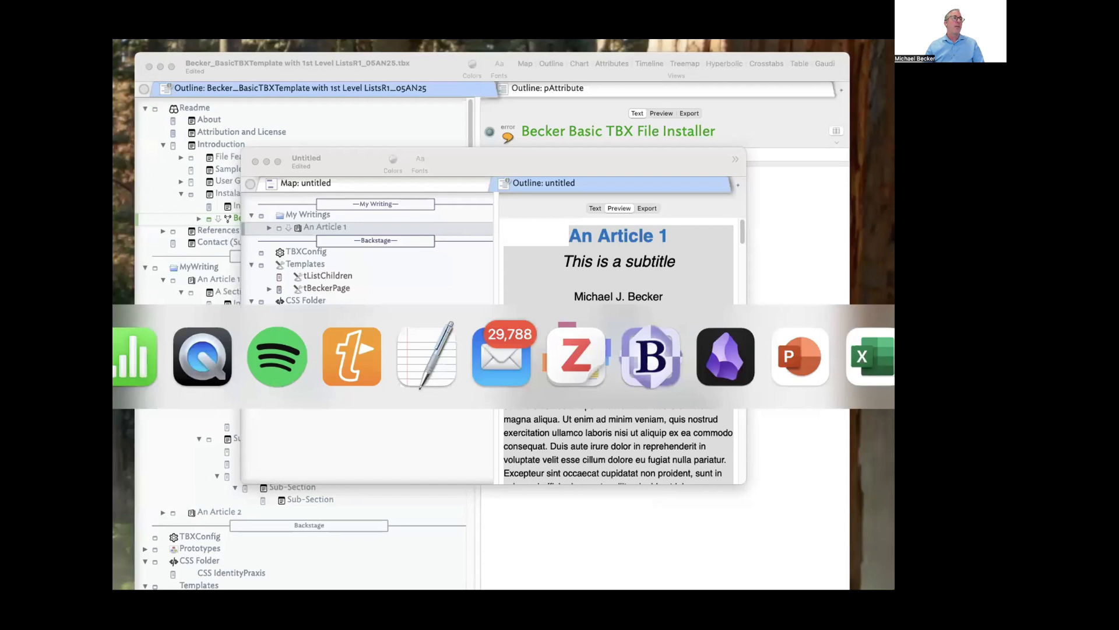
{"action": "key", "text": "super+shift+Tab"}
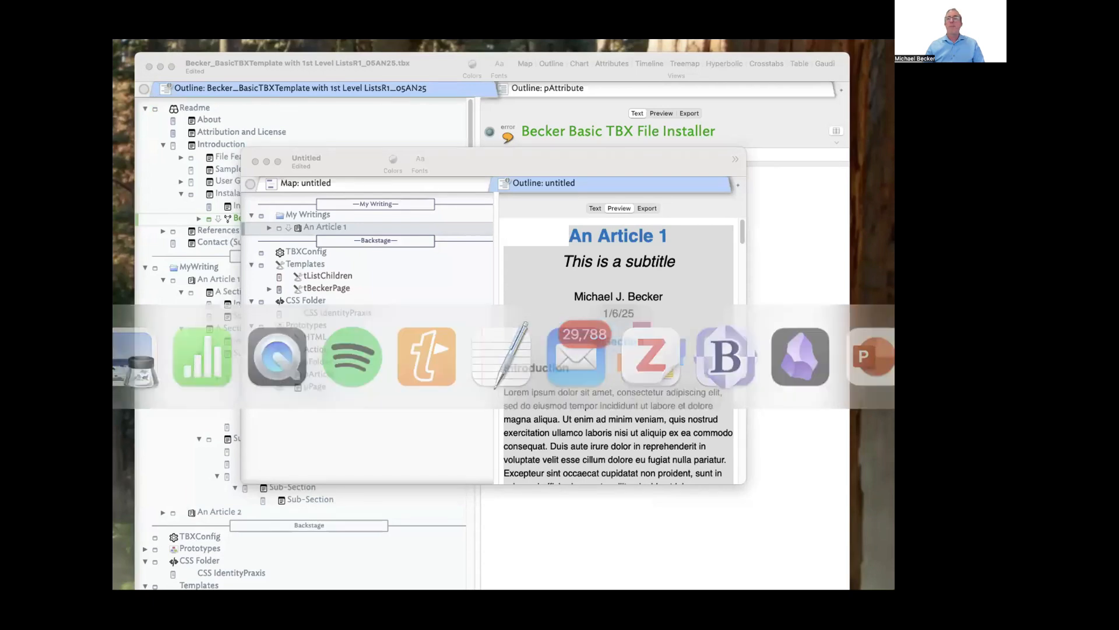